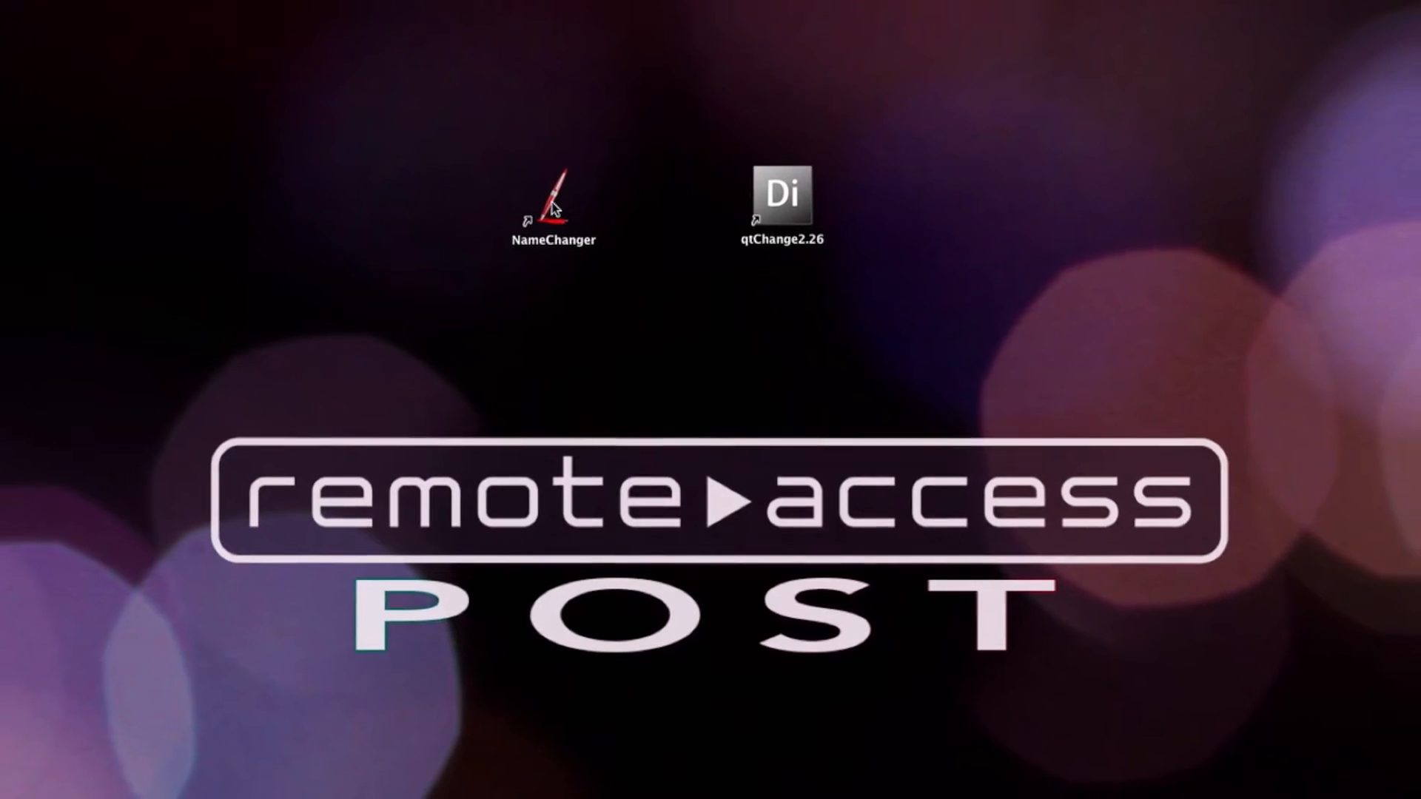
- Open NameChanger and load the four clips 00045.mov to 00048.mov from the interview folder
{"action": "double_click", "coordinate": [558, 204]}
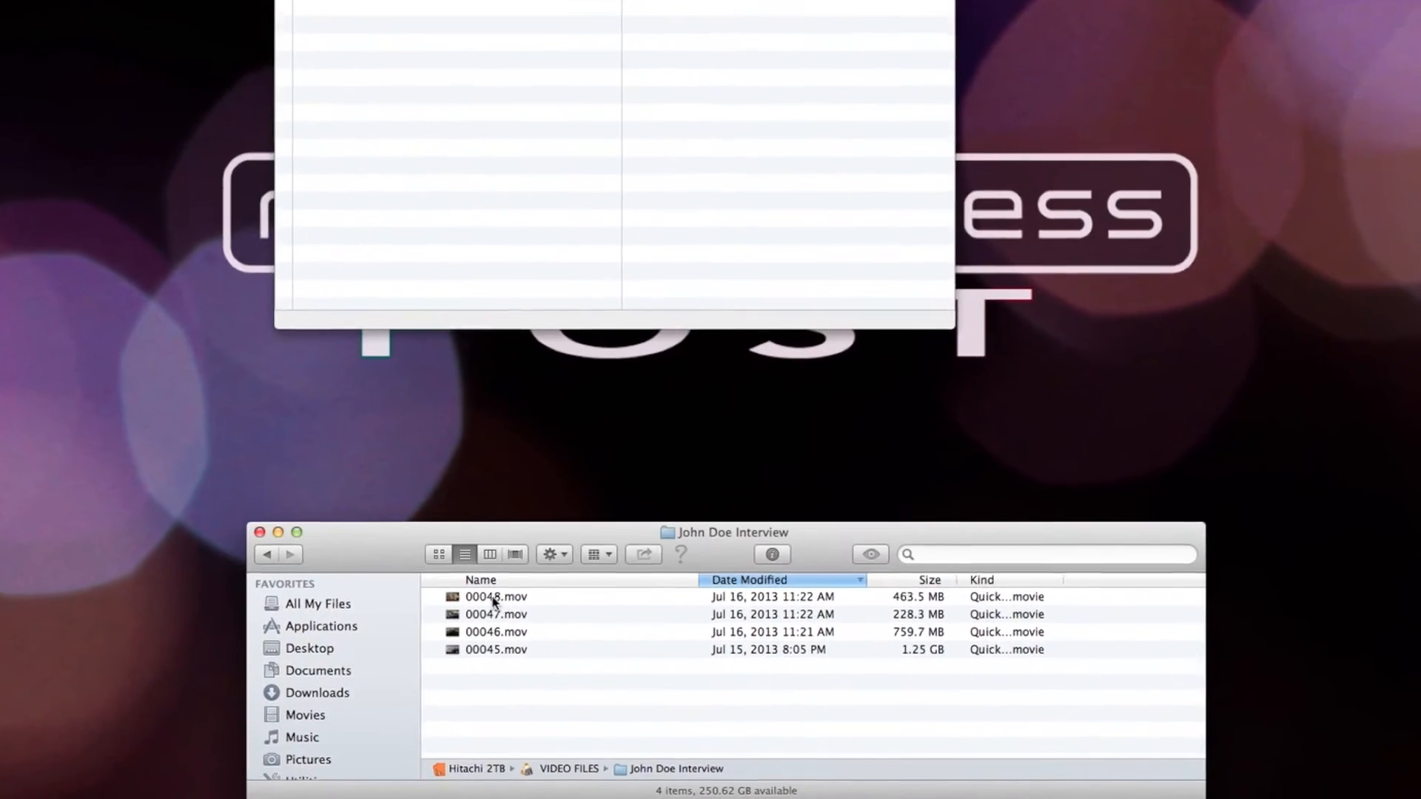
{"action": "left_click", "coordinate": [503, 614]}
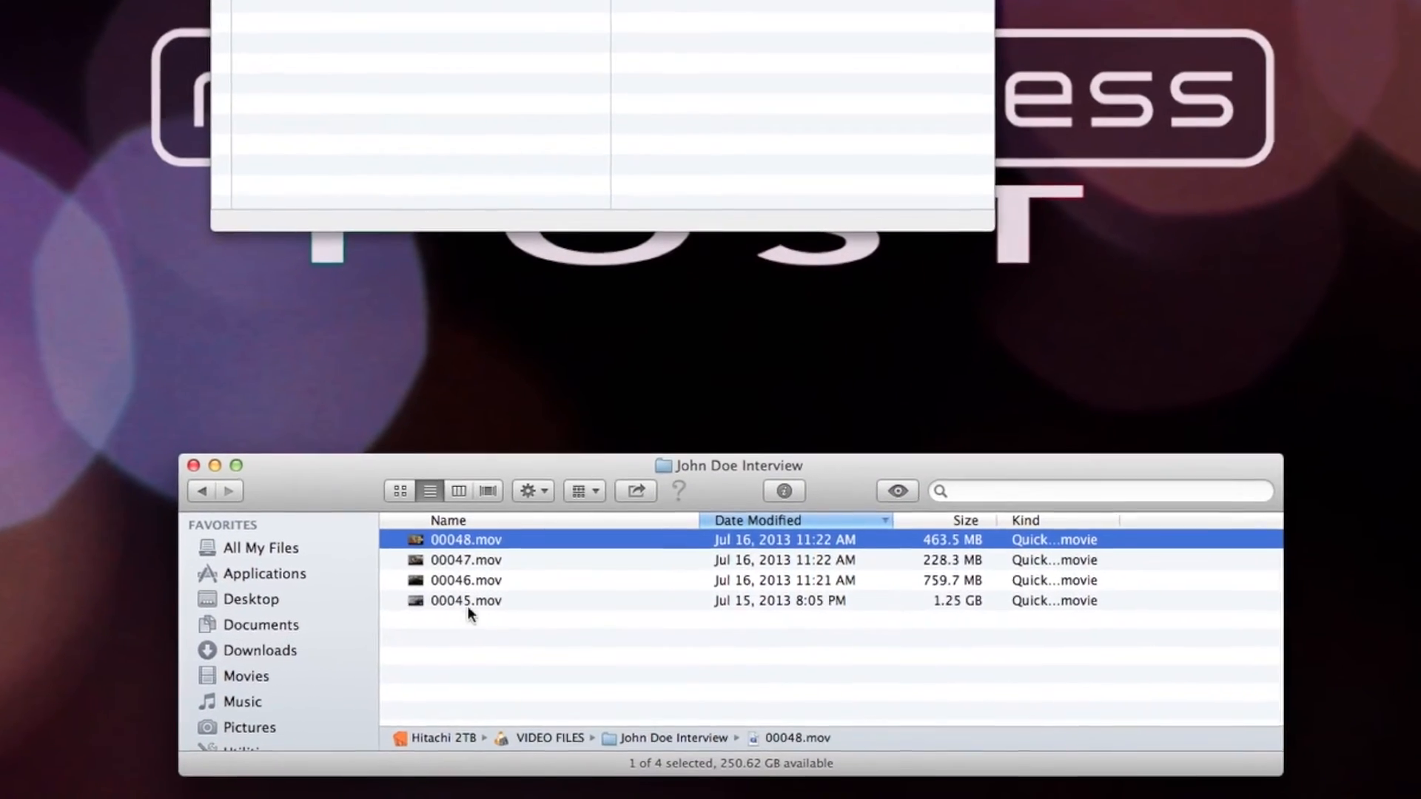
{"action": "left_click", "coordinate": [477, 613], "text": "shift"}
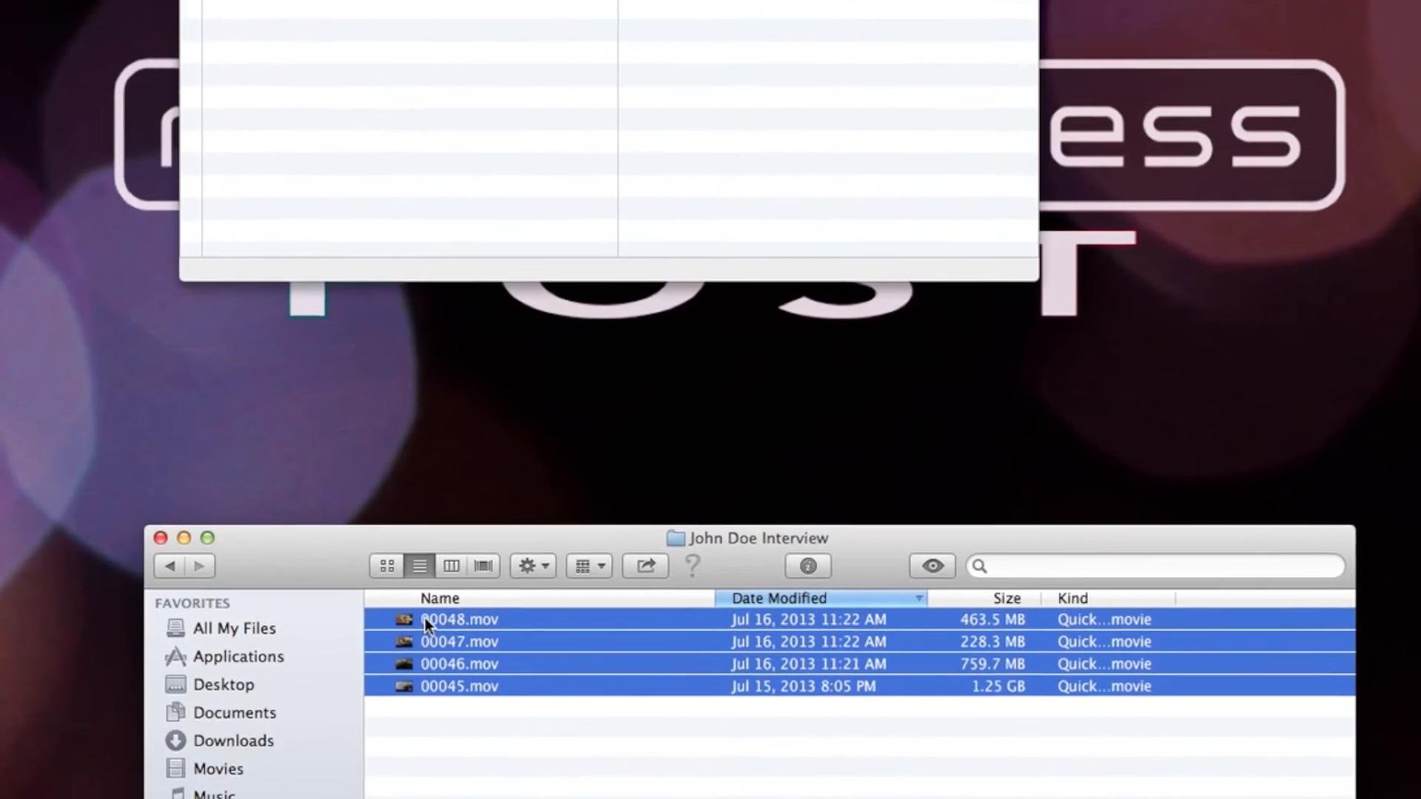
{"action": "left_click_drag", "start_coordinate": [425, 619], "coordinate": [311, 1]}
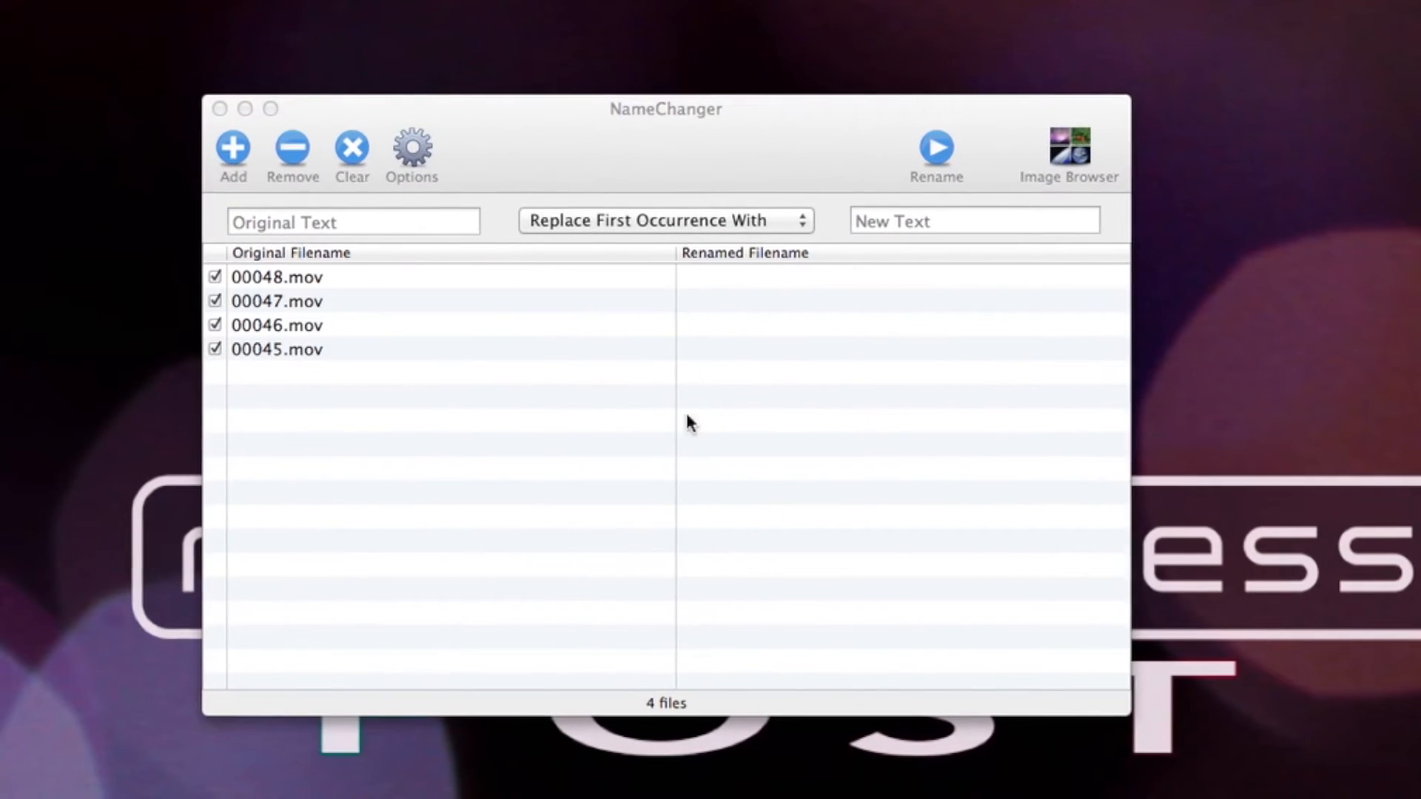
- Switch the renaming method to Sequence and enter the interview folder's name followed by a space as the sequence name
{"action": "left_click", "coordinate": [770, 221]}
{"action": "left_click", "coordinate": [717, 387]}
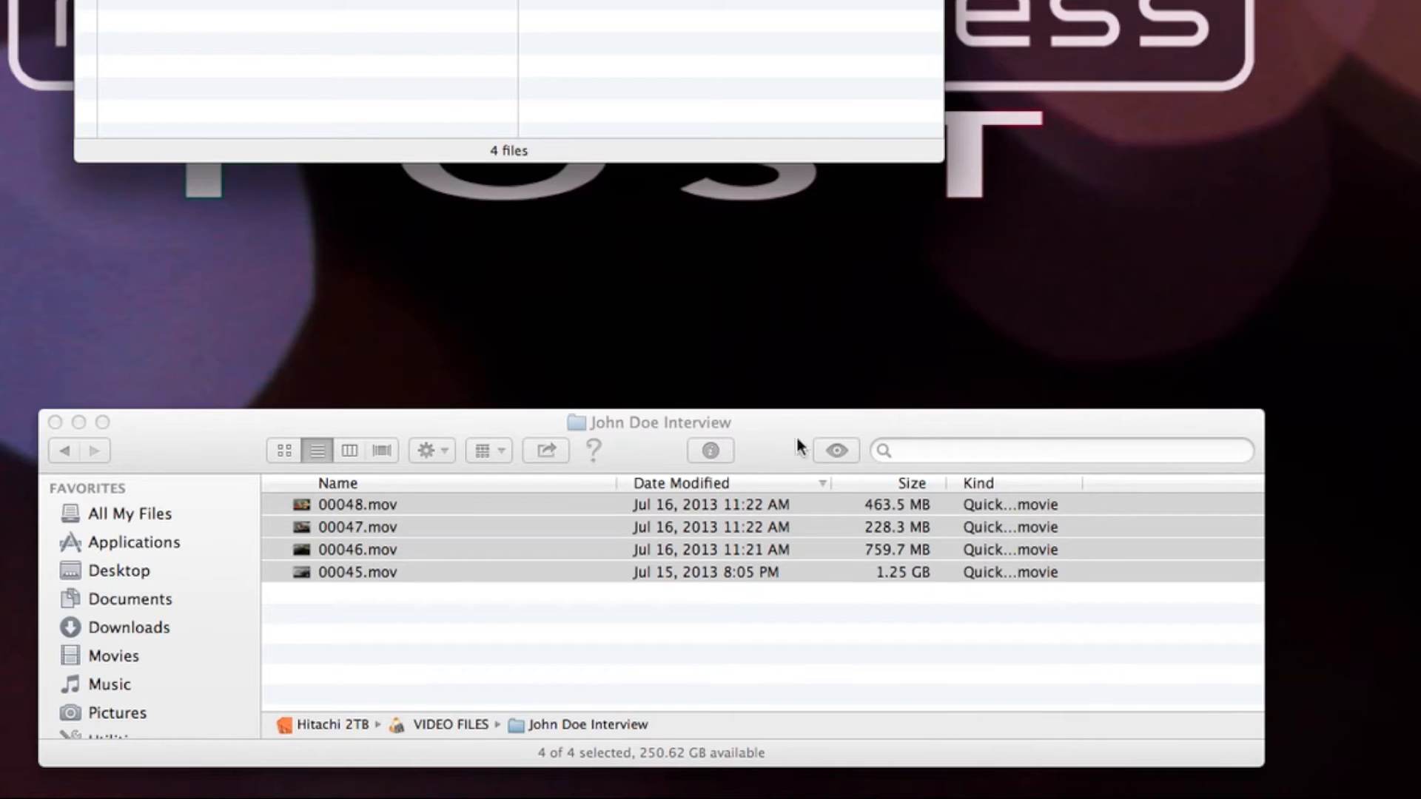
{"action": "left_click", "coordinate": [763, 429]}
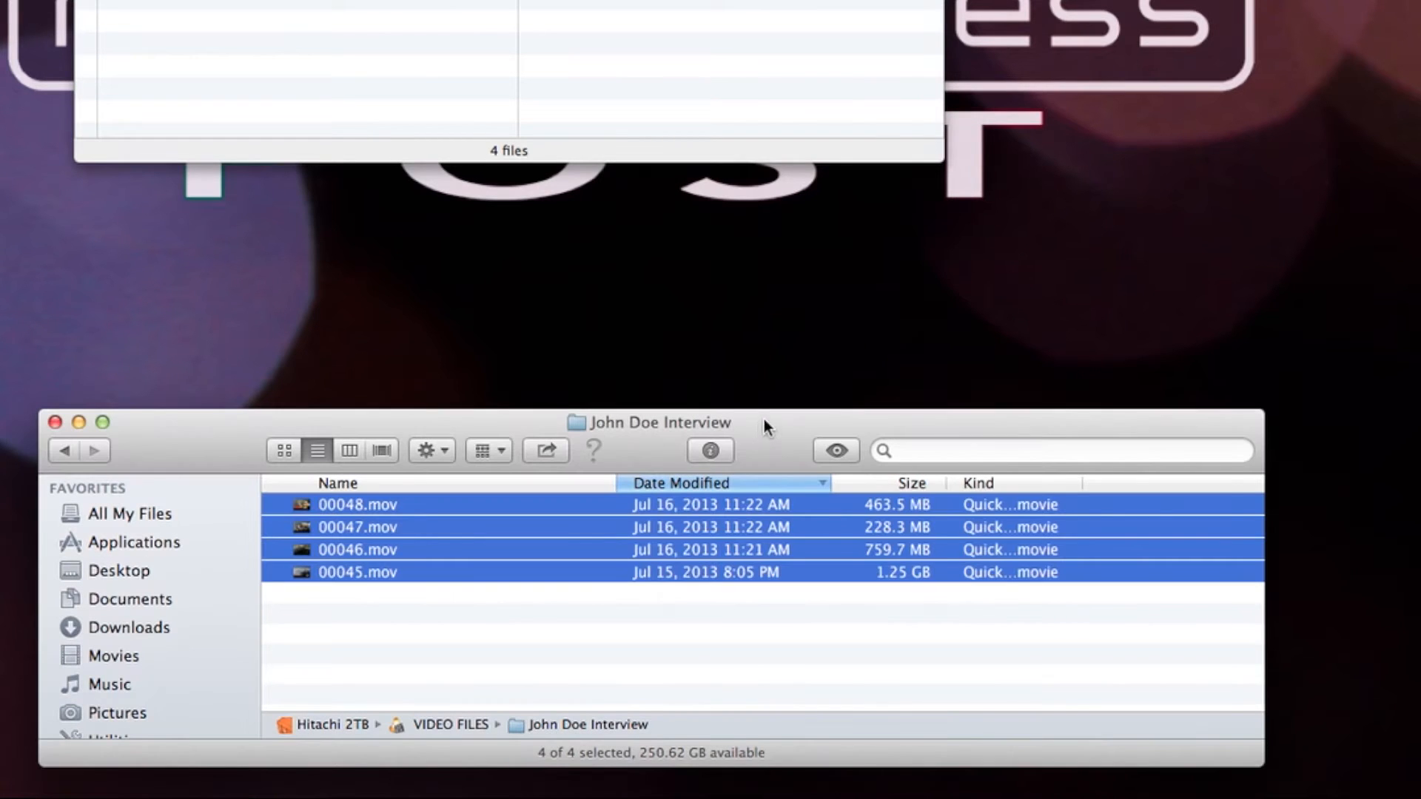
{"action": "left_click", "coordinate": [495, 635]}
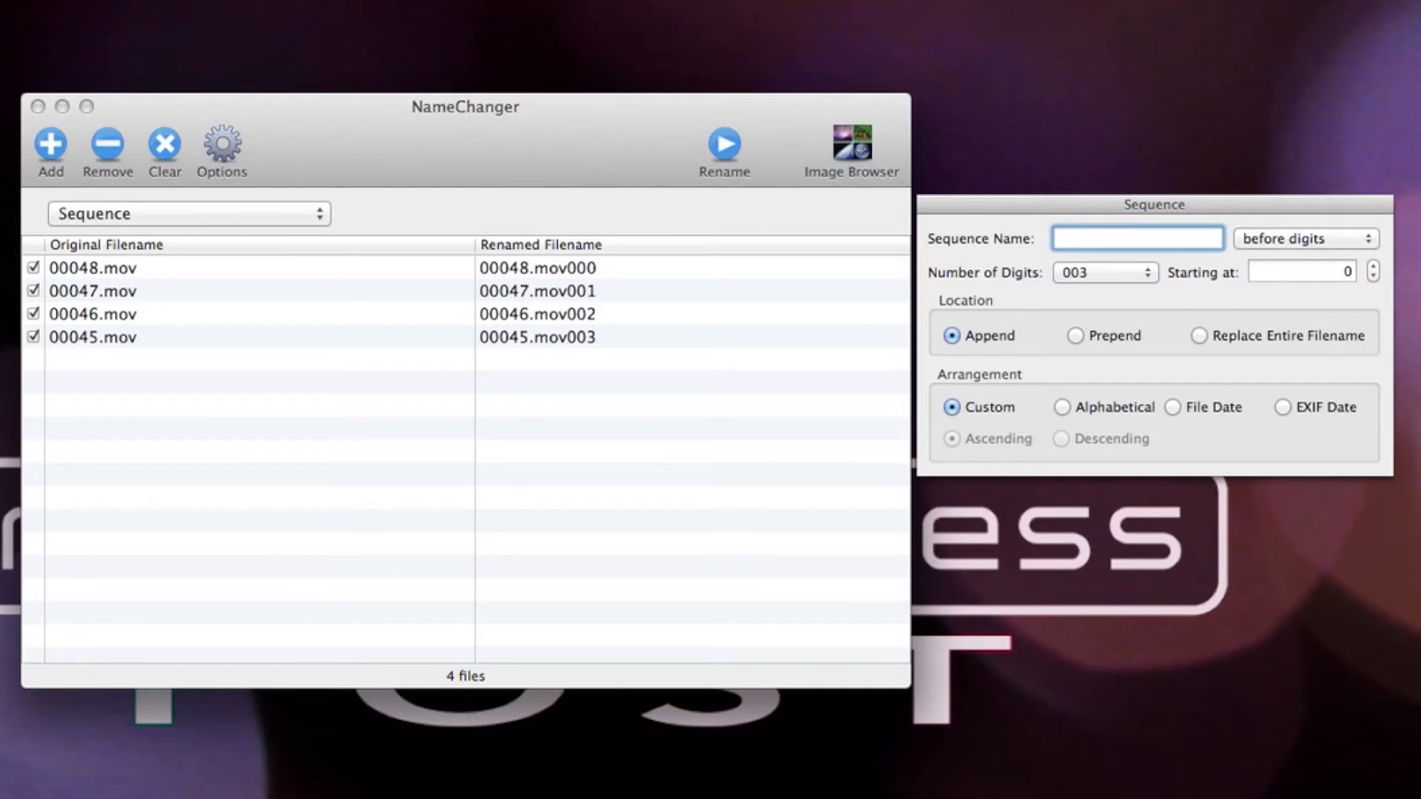
{"action": "type", "text": "Joh"}
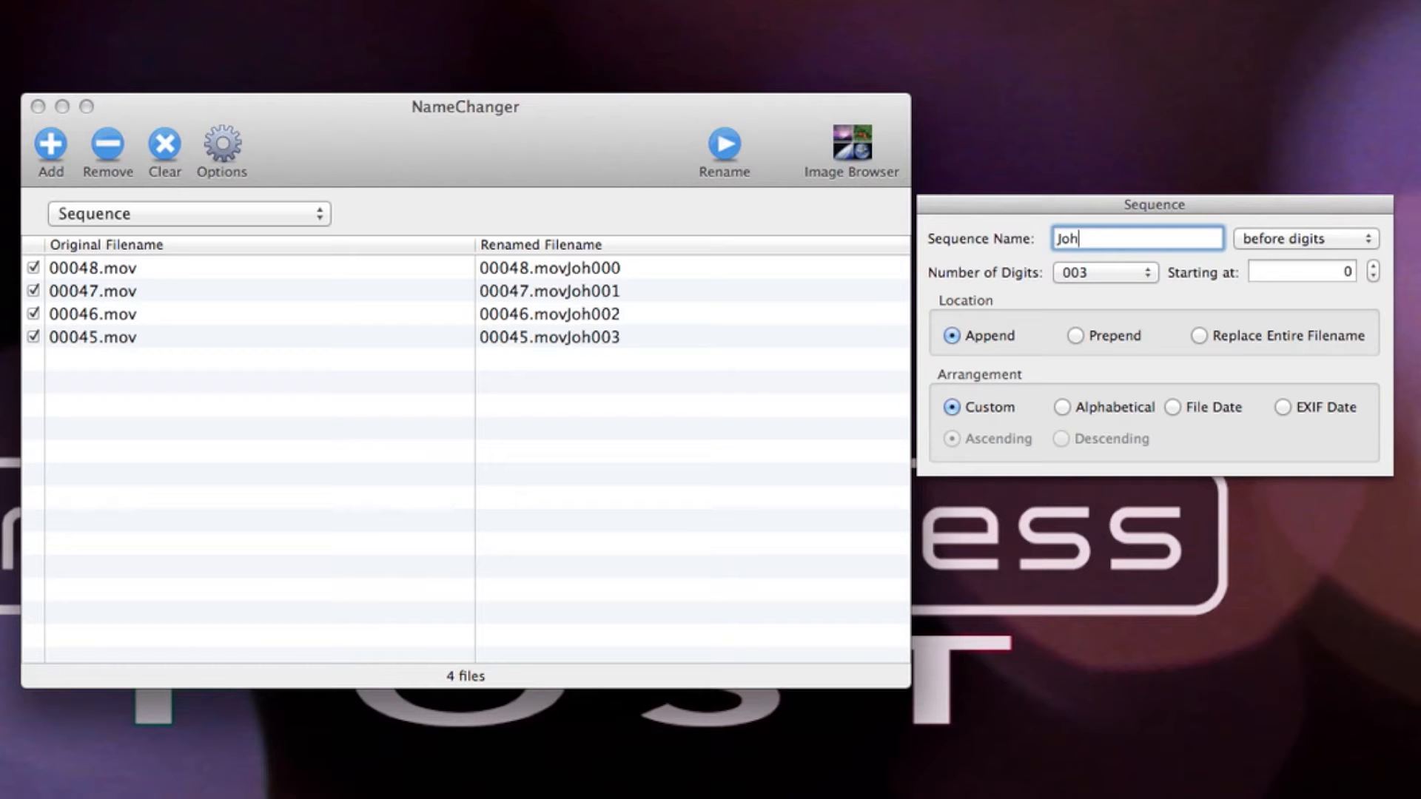
{"action": "type", "text": "n Doe In"}
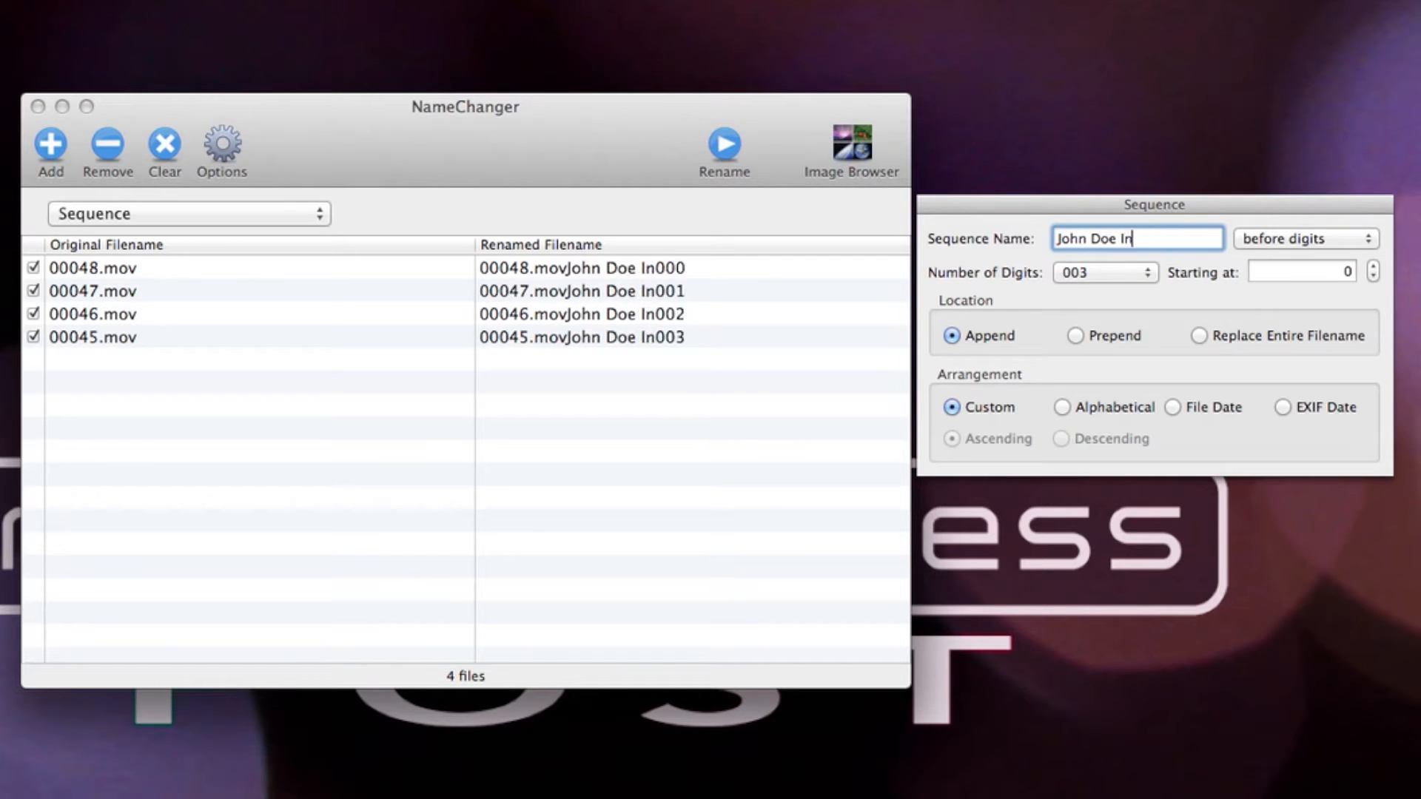
{"action": "type", "text": "terview"}
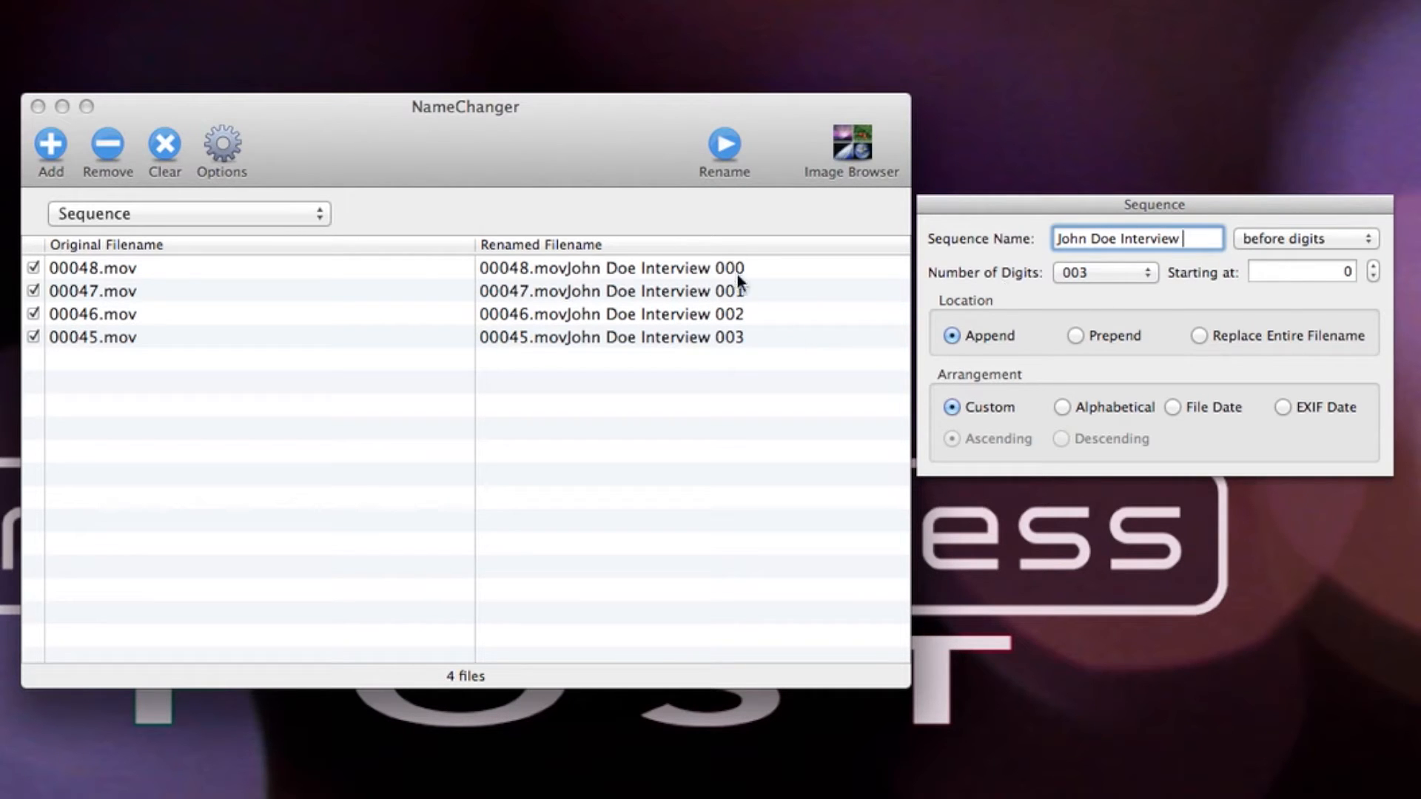
- Configure the sequence to use two digits (02), start at 1 and replace the entire filename
{"action": "left_click", "coordinate": [1125, 271]}
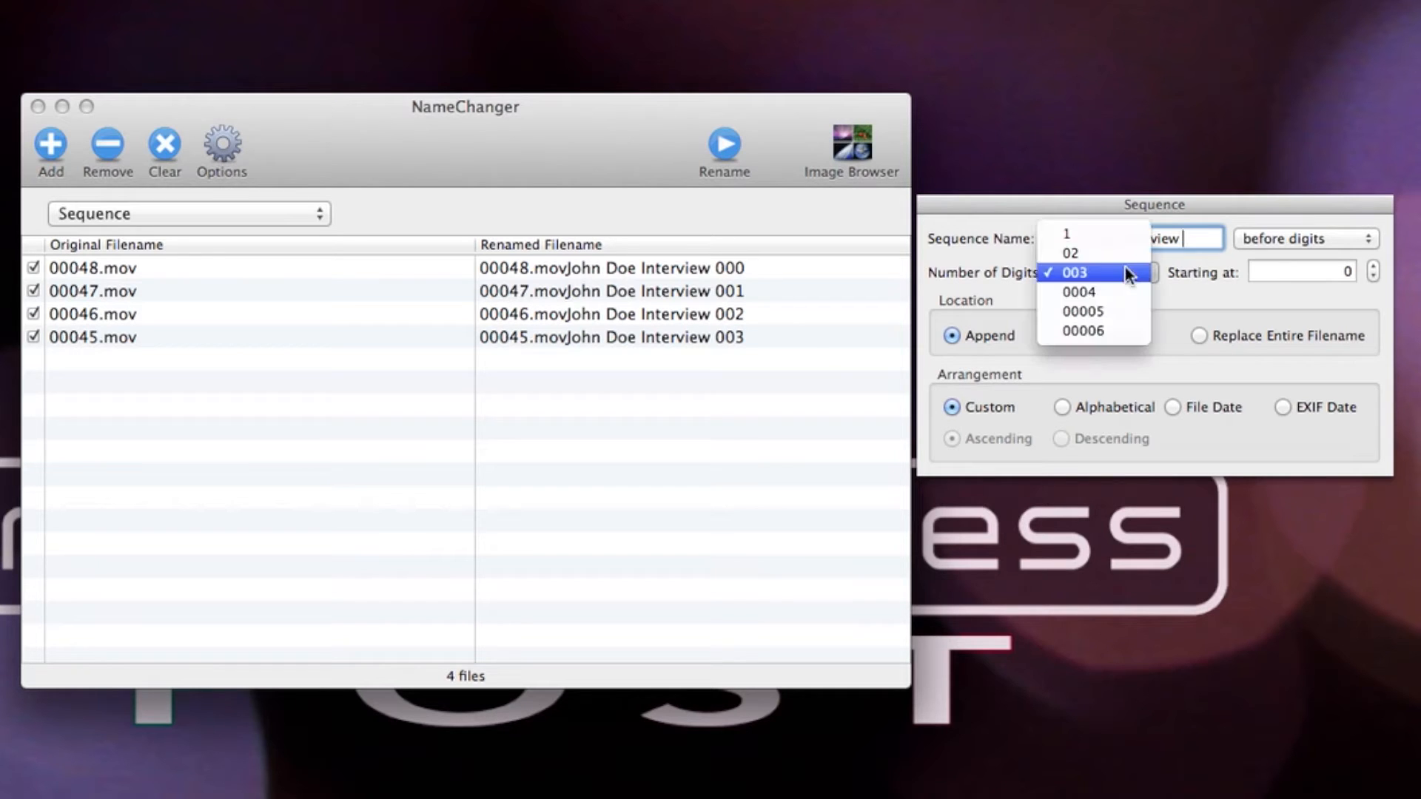
{"action": "left_click", "coordinate": [1125, 253]}
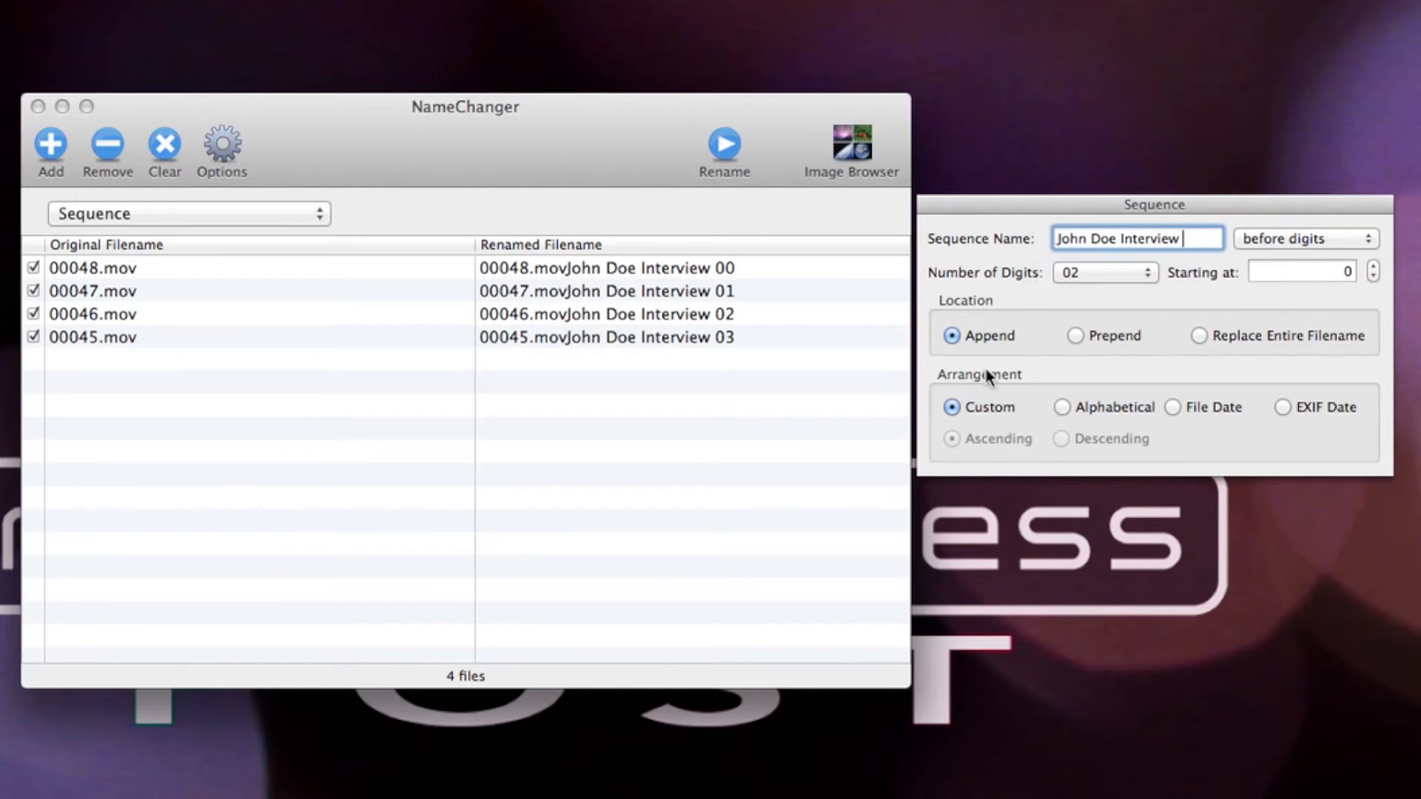
{"action": "left_click", "coordinate": [1328, 272]}
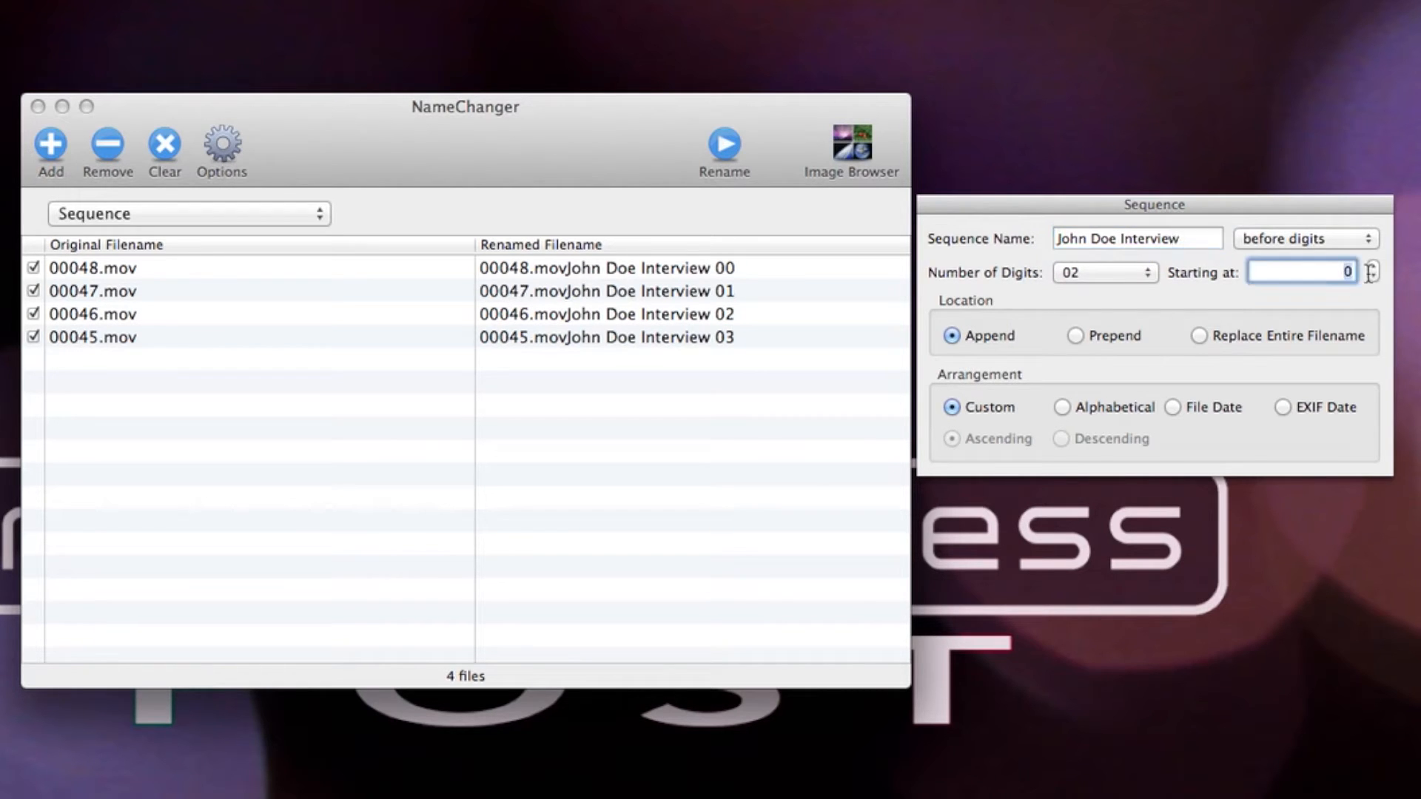
{"action": "left_click", "coordinate": [1374, 267]}
{"action": "left_click", "coordinate": [1199, 336]}
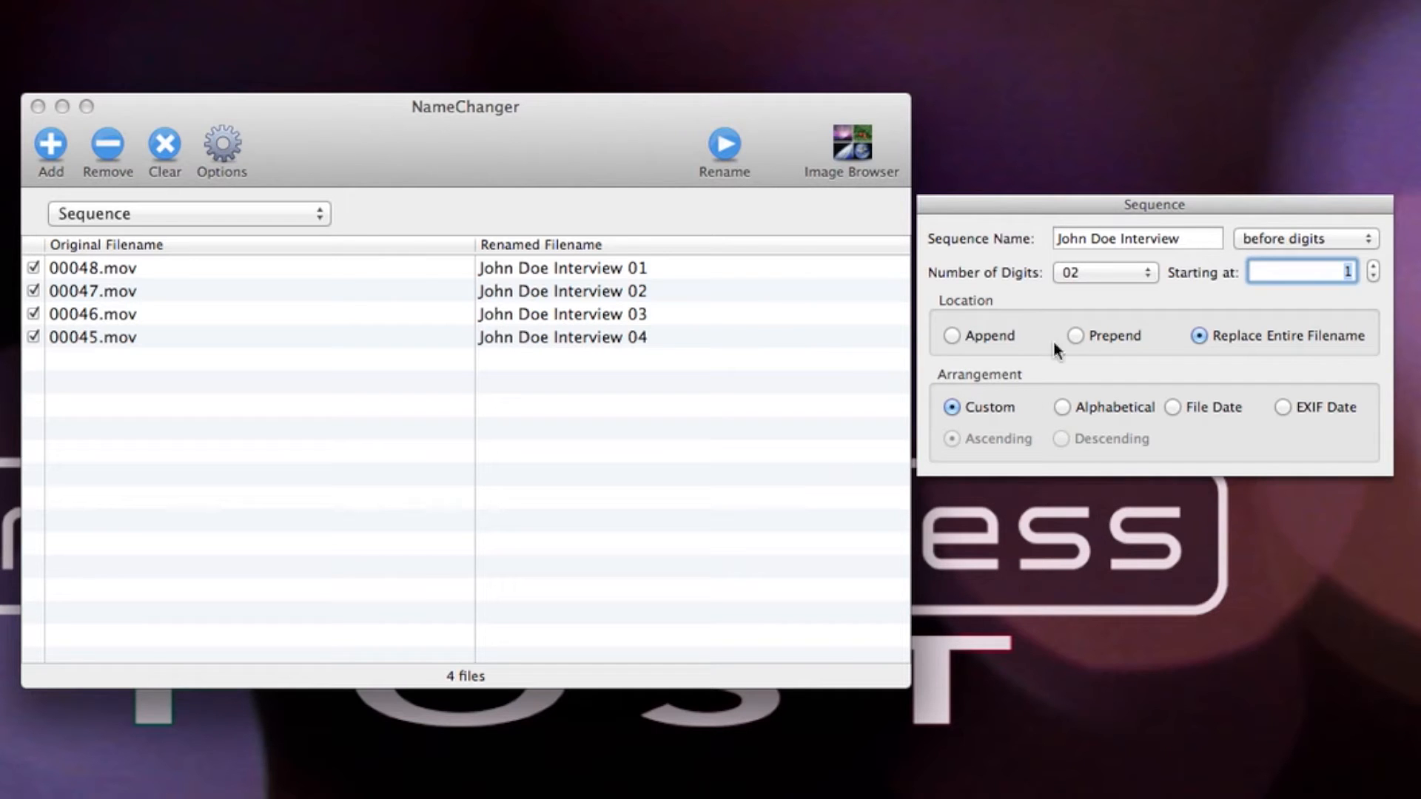
- Rename the four listed clips and accept removing their file extensions
{"action": "left_click", "coordinate": [603, 143]}
{"action": "left_click", "coordinate": [730, 145]}
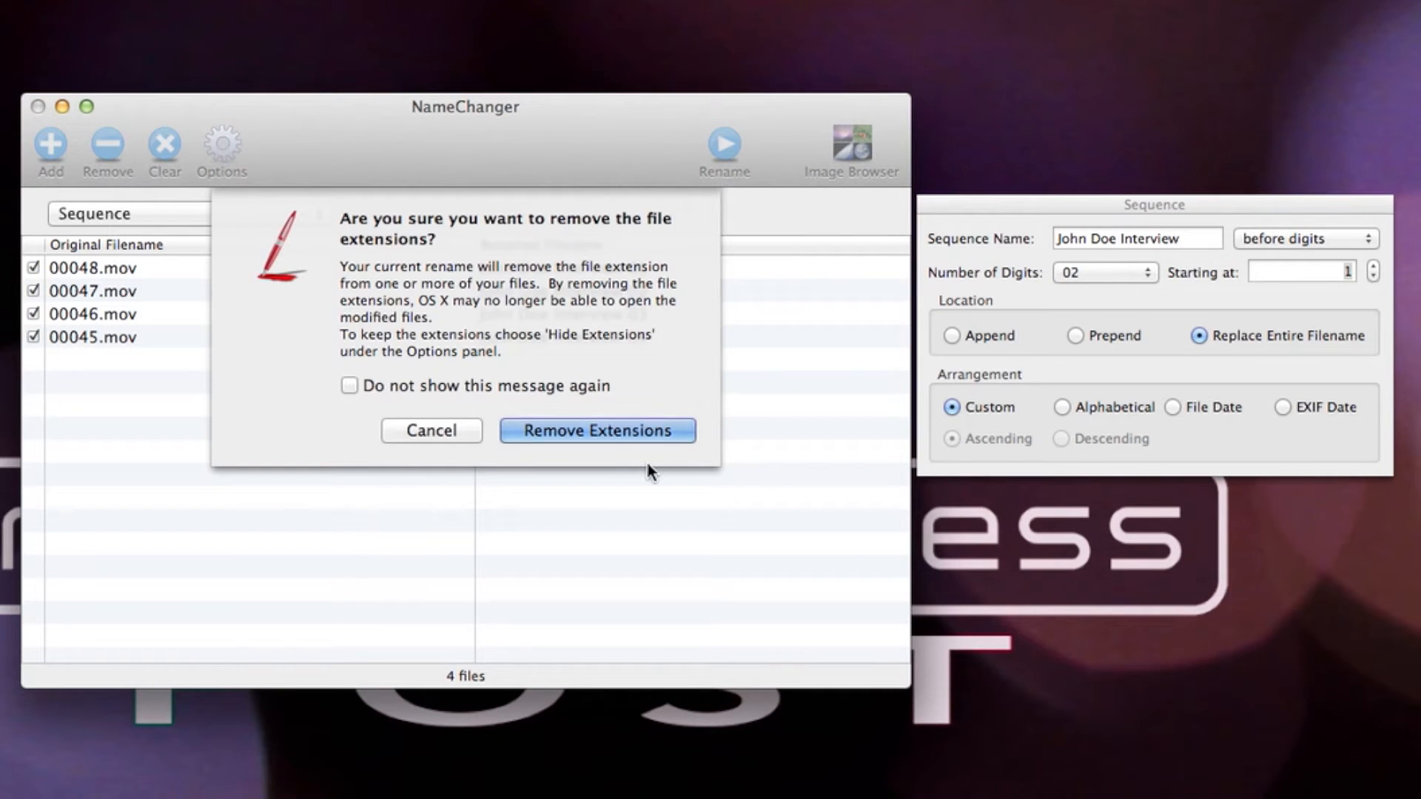
{"action": "left_click", "coordinate": [580, 428]}
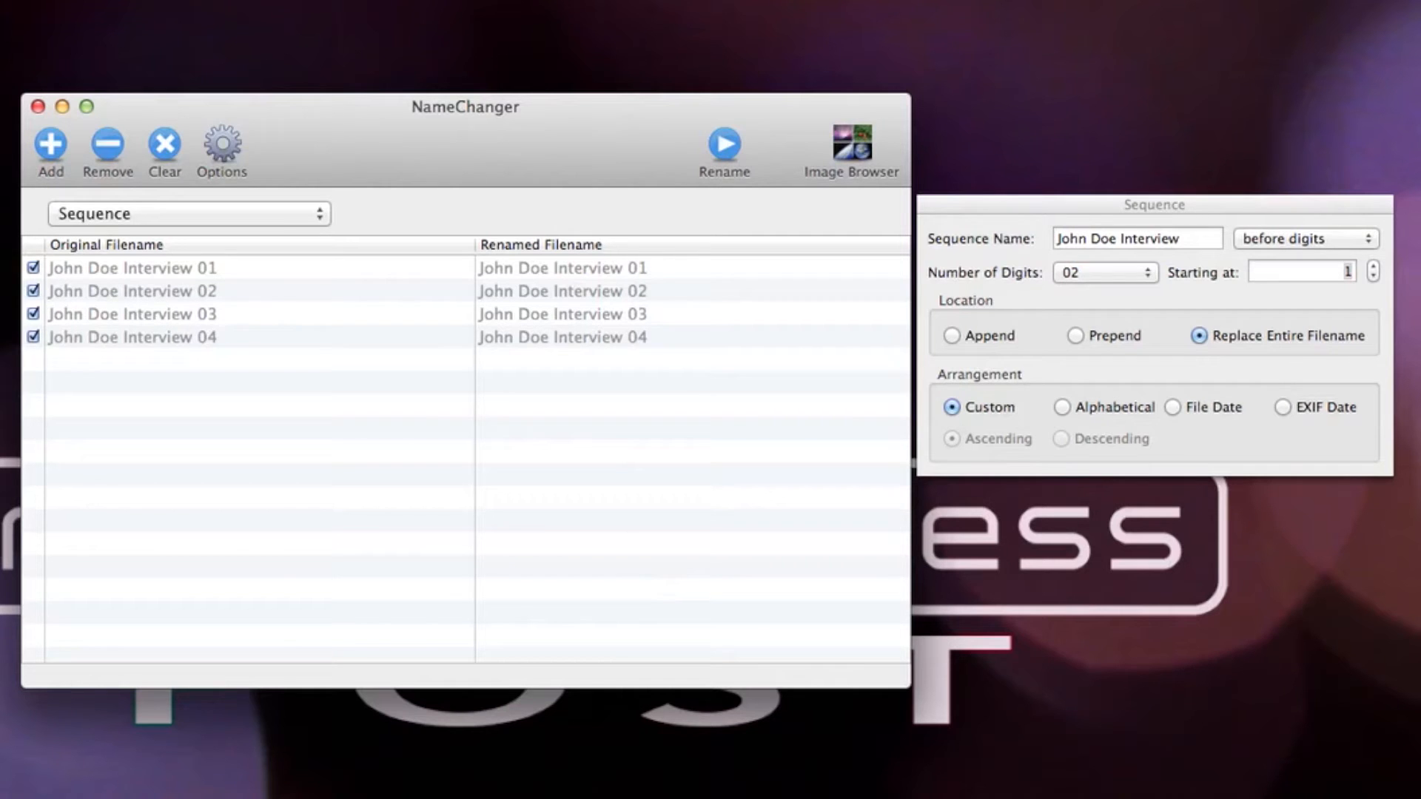
- Close and reopen NameChanger, loading the four renamed interview files that lack extensions
{"action": "key", "text": "super+Tab"}
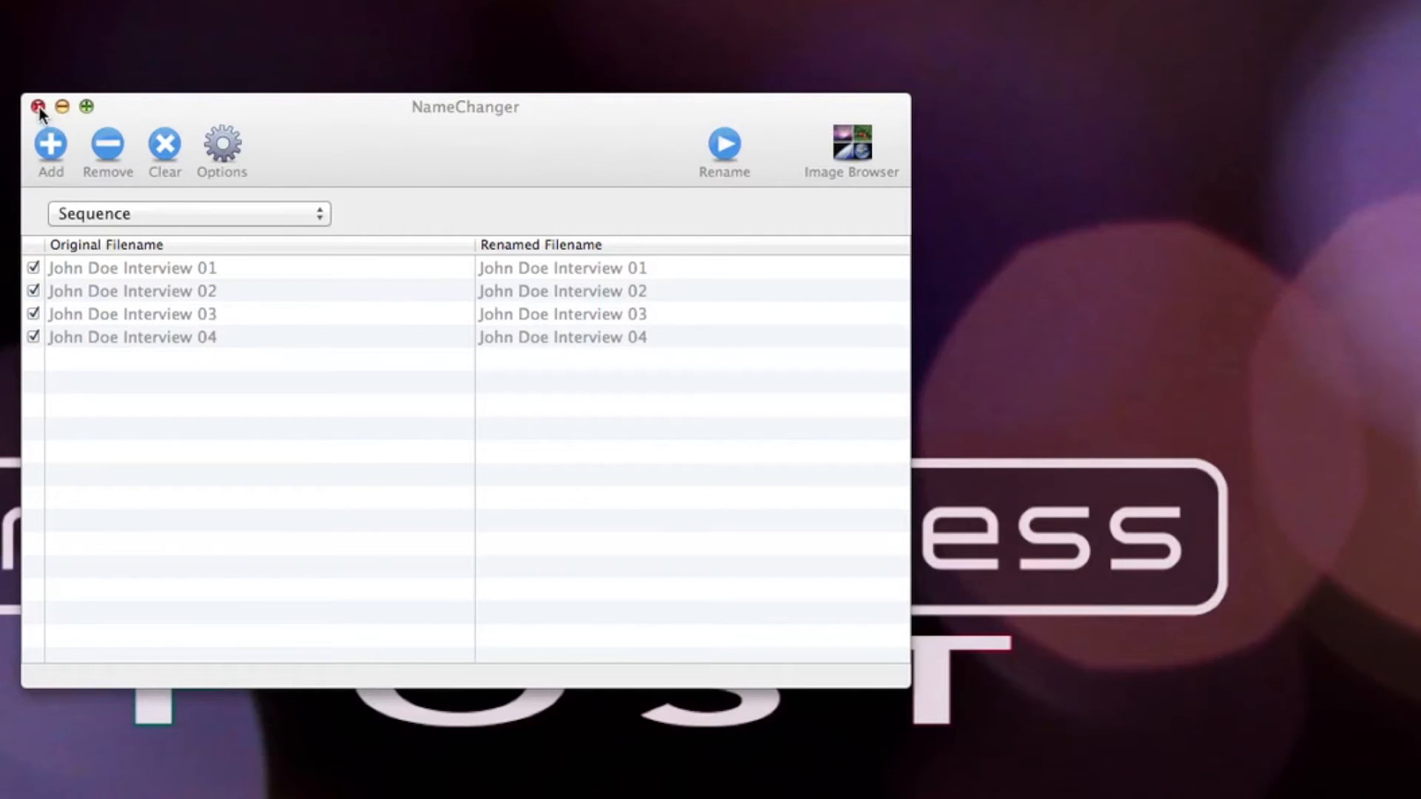
{"action": "left_click", "coordinate": [38, 108]}
{"action": "double_click", "coordinate": [387, 159]}
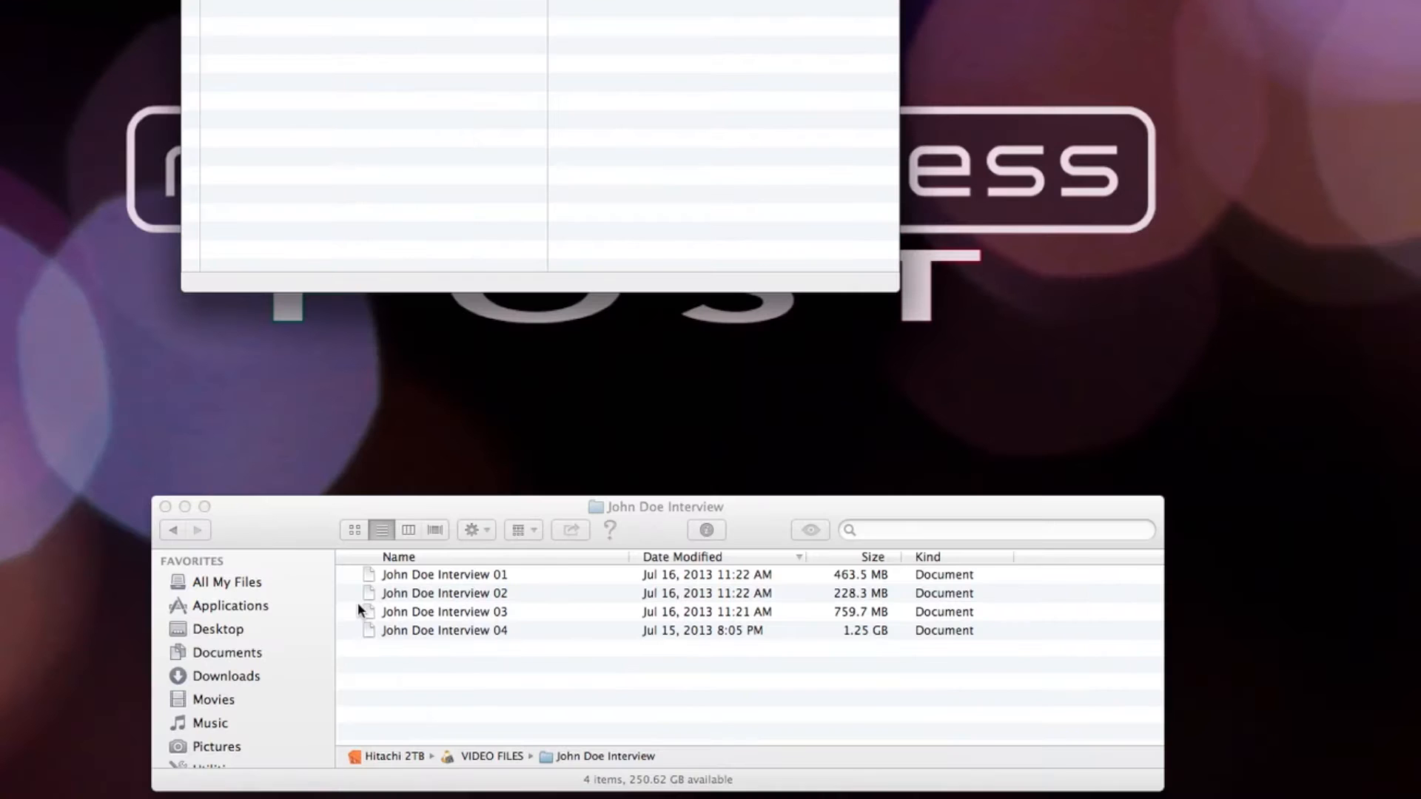
{"action": "left_click", "coordinate": [380, 605]}
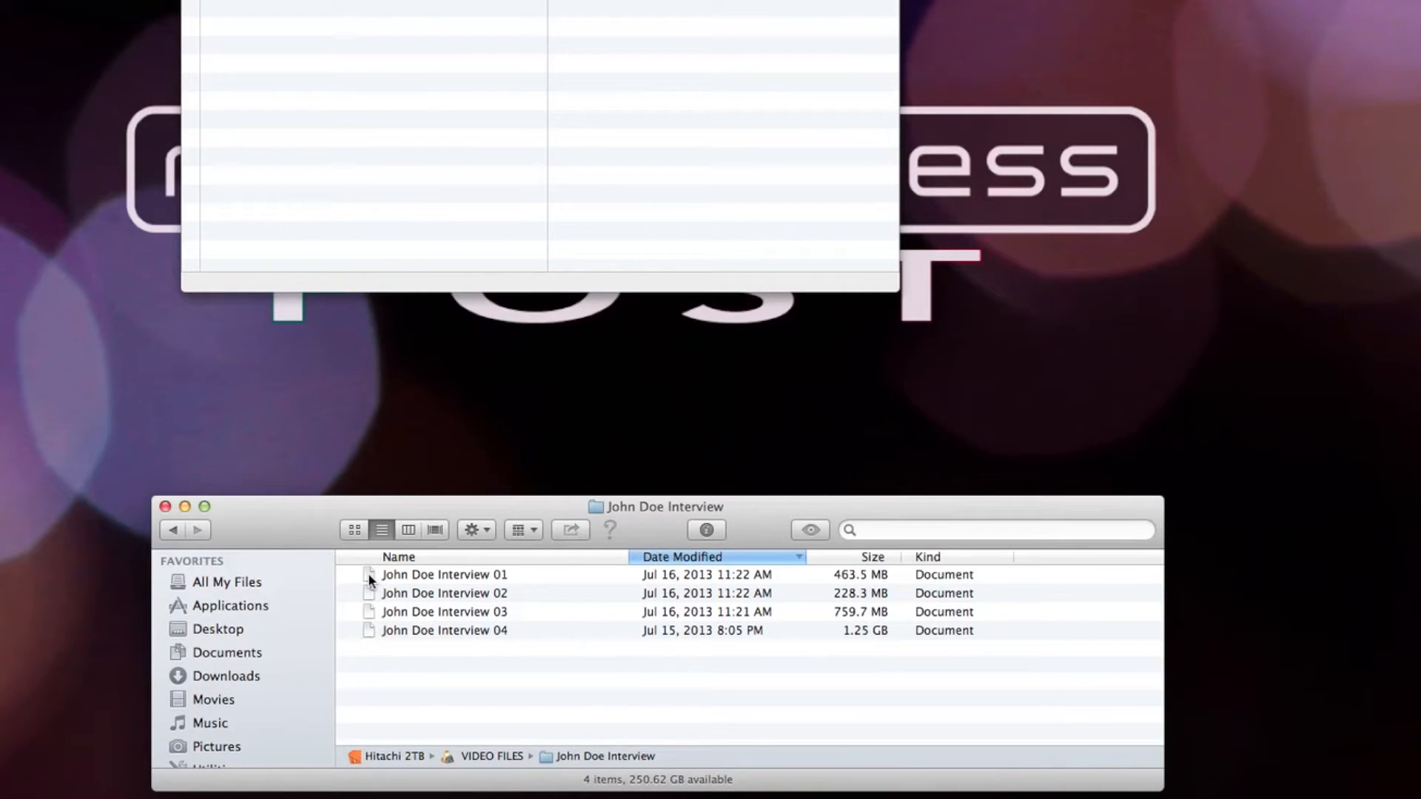
{"action": "left_click", "coordinate": [370, 575]}
{"action": "left_click", "coordinate": [372, 631], "text": "shift"}
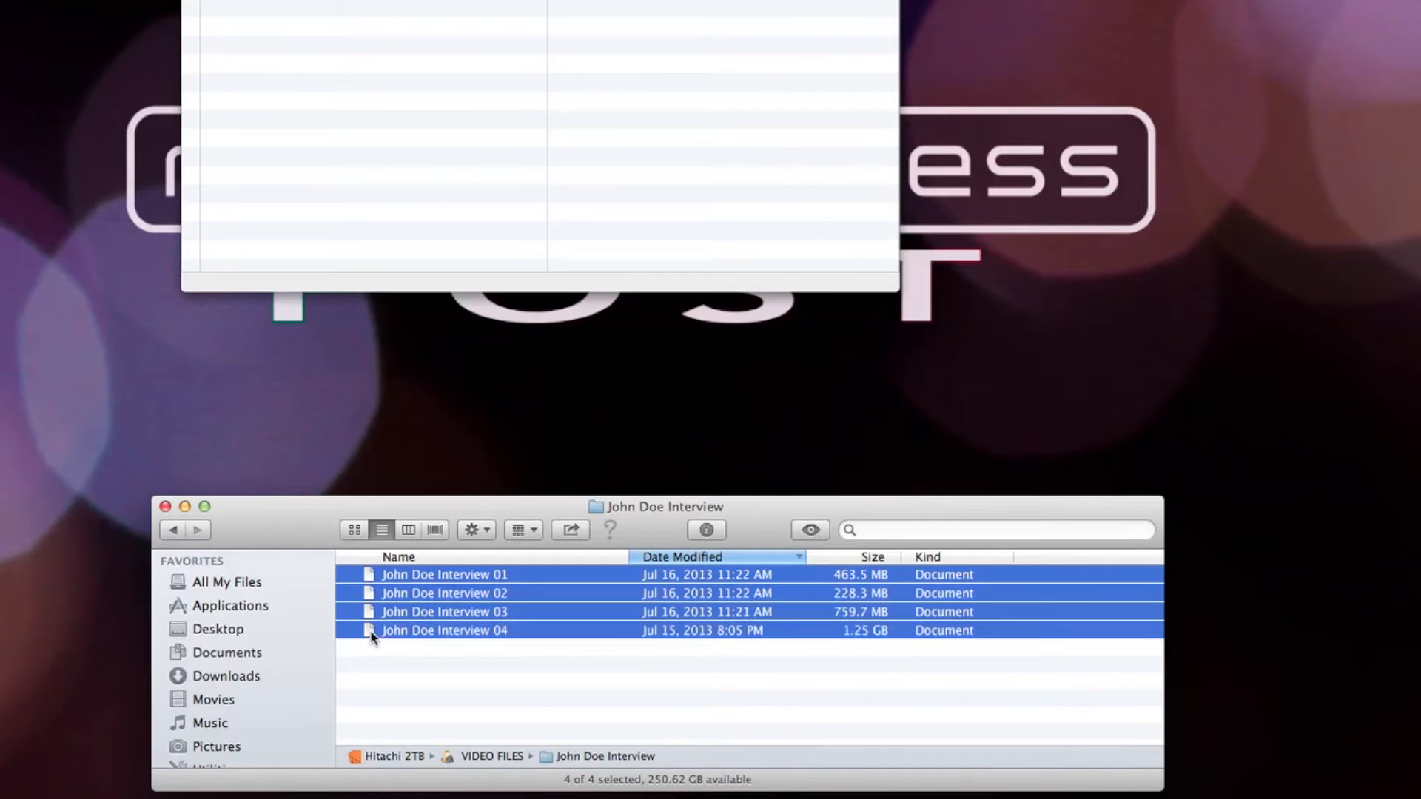
{"action": "left_click_drag", "start_coordinate": [368, 574], "coordinate": [277, 27]}
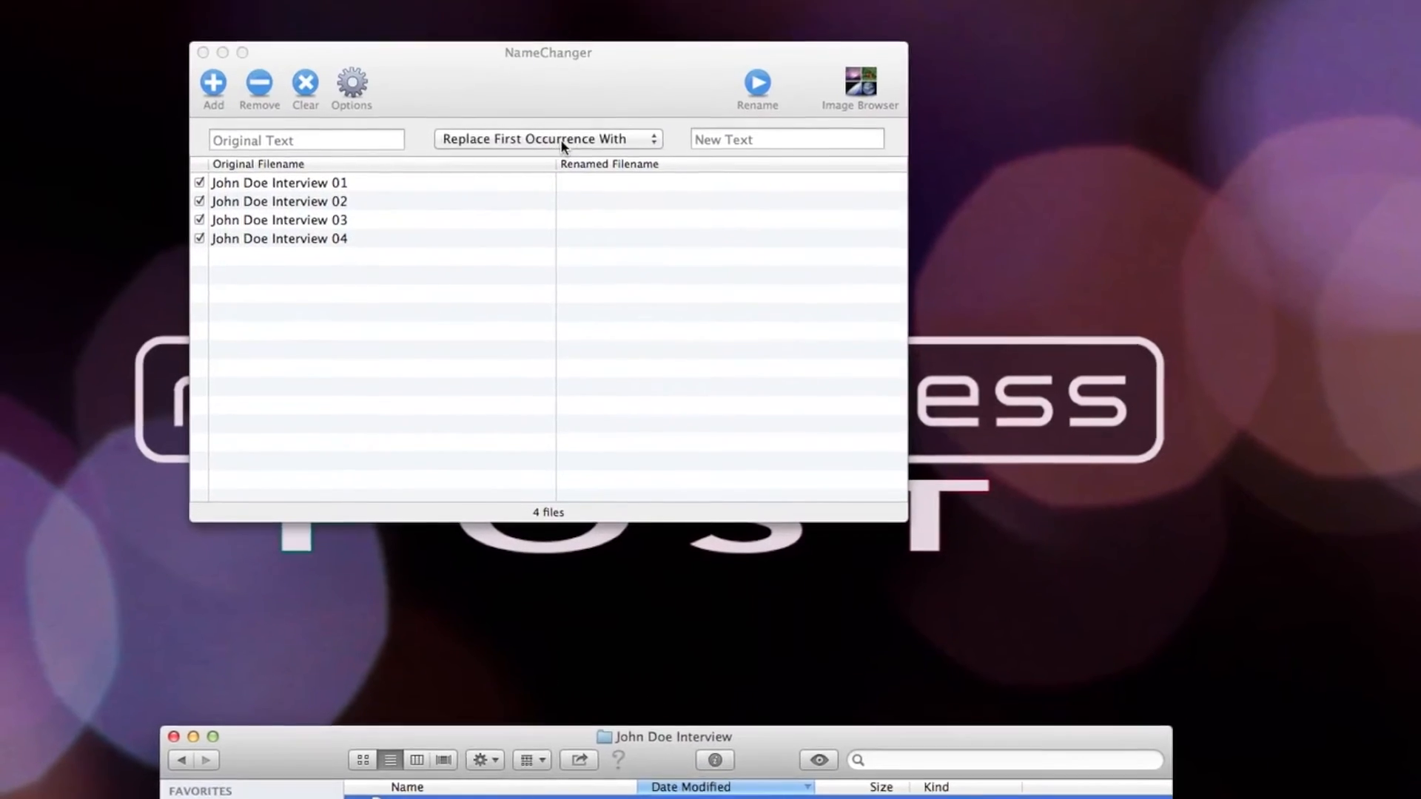
- Append .mov to the names of all four interview files and carry out the rename
{"action": "left_click", "coordinate": [561, 139]}
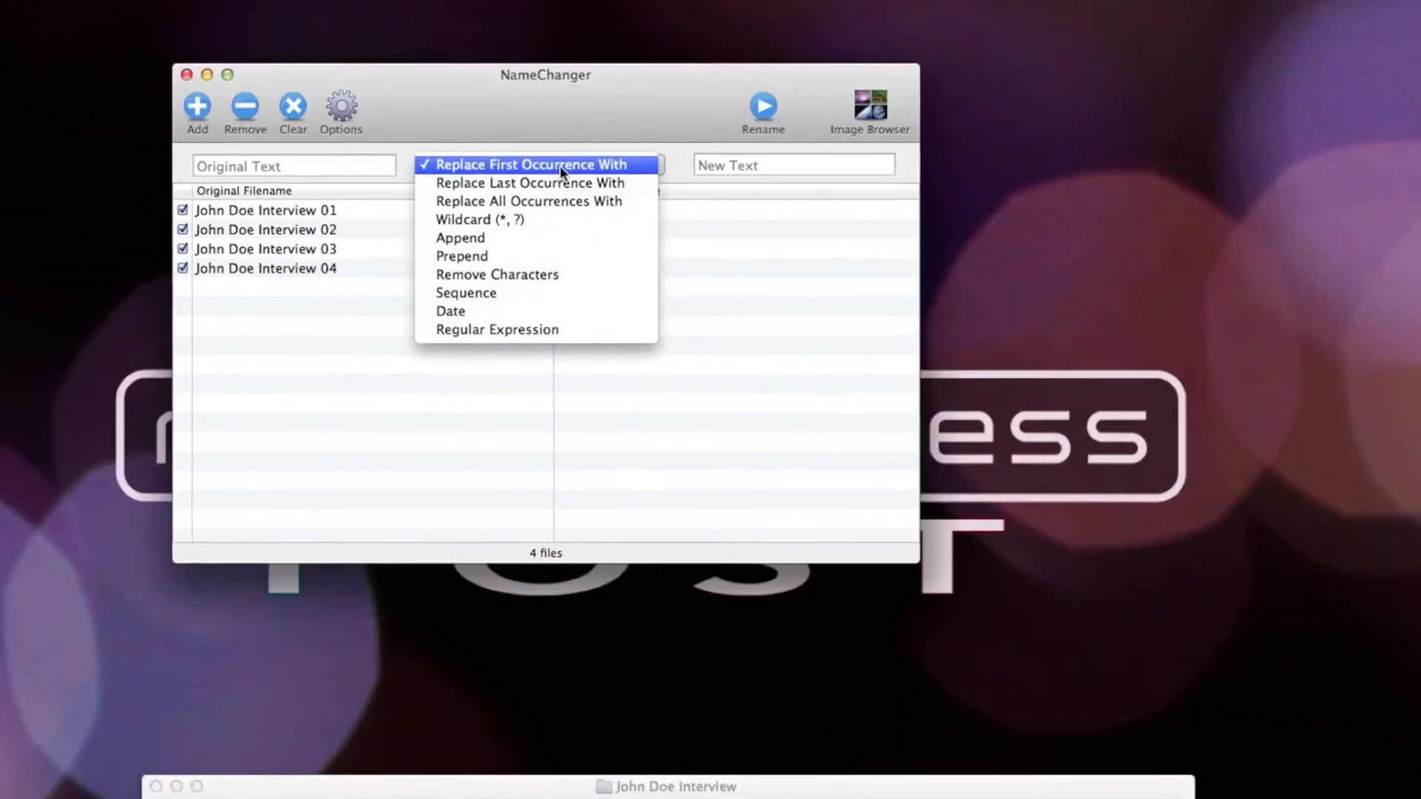
{"action": "left_click", "coordinate": [565, 278]}
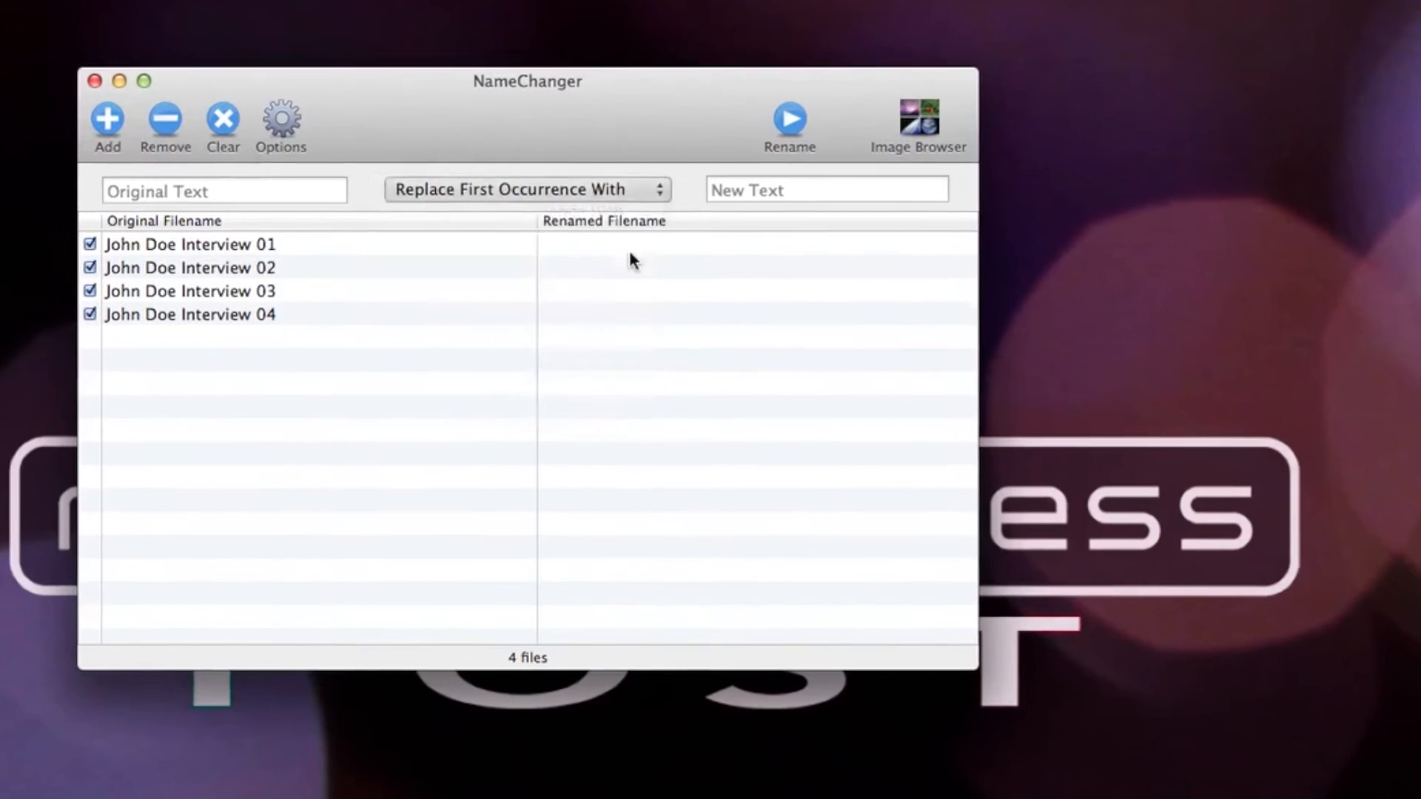
{"action": "left_click", "coordinate": [562, 175]}
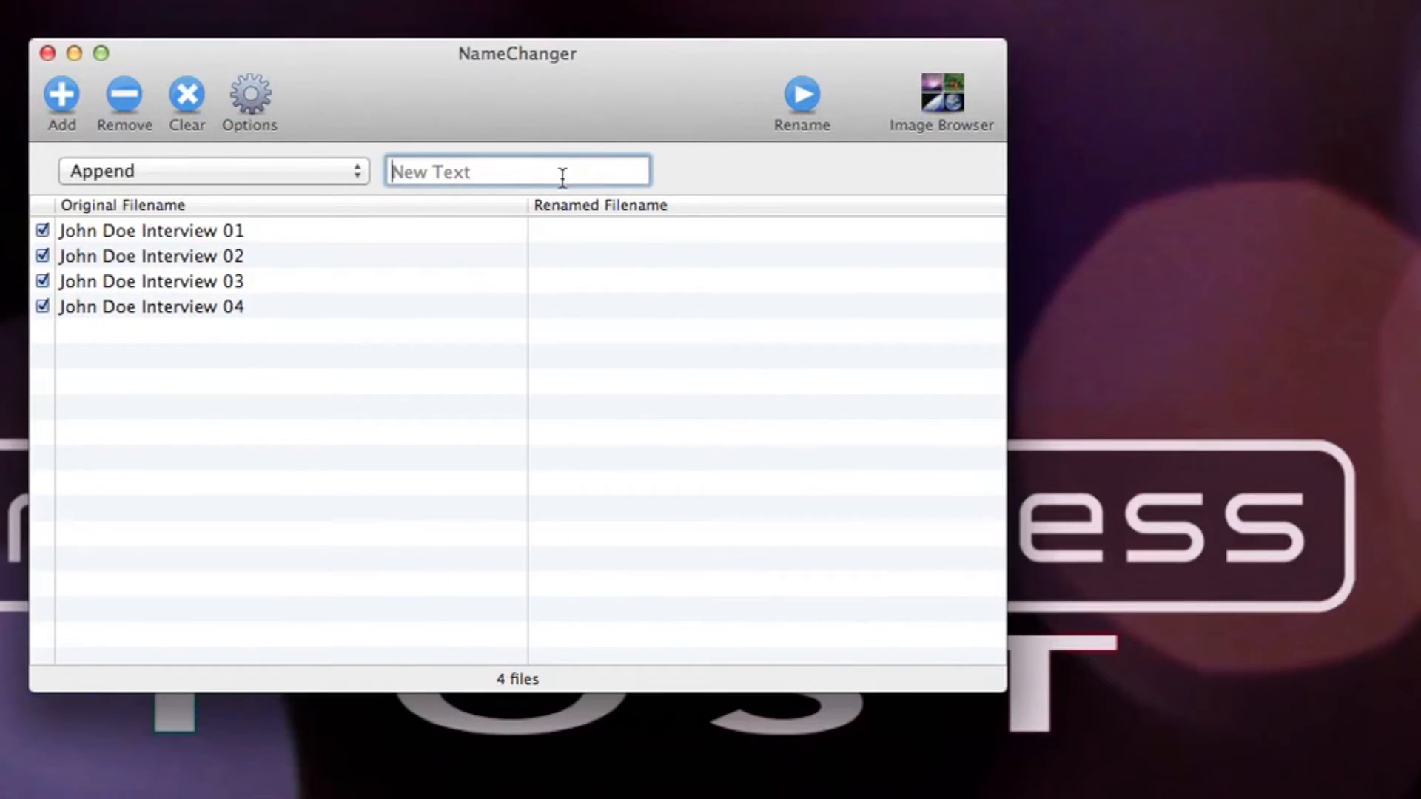
{"action": "type", "text": ".mov"}
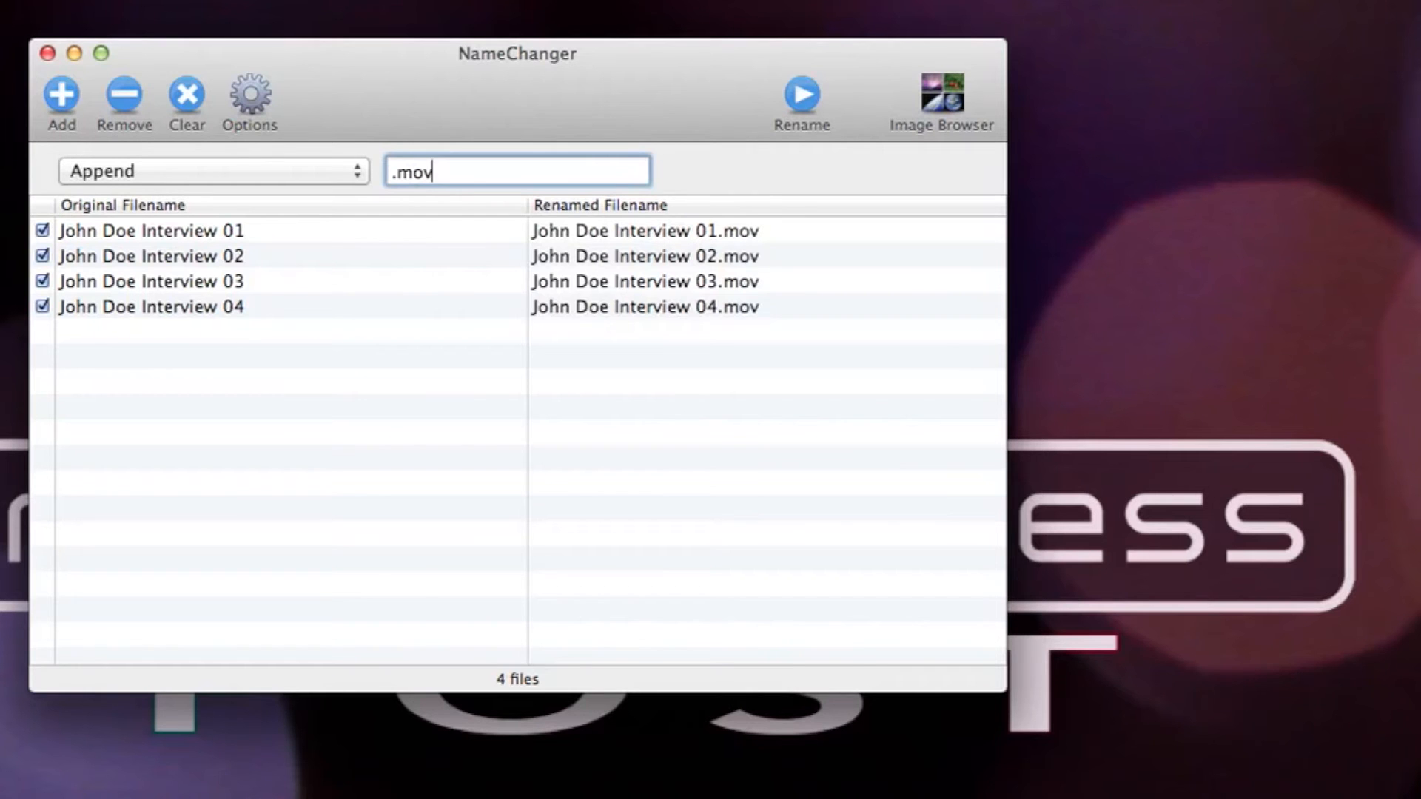
{"action": "key", "text": "Return"}
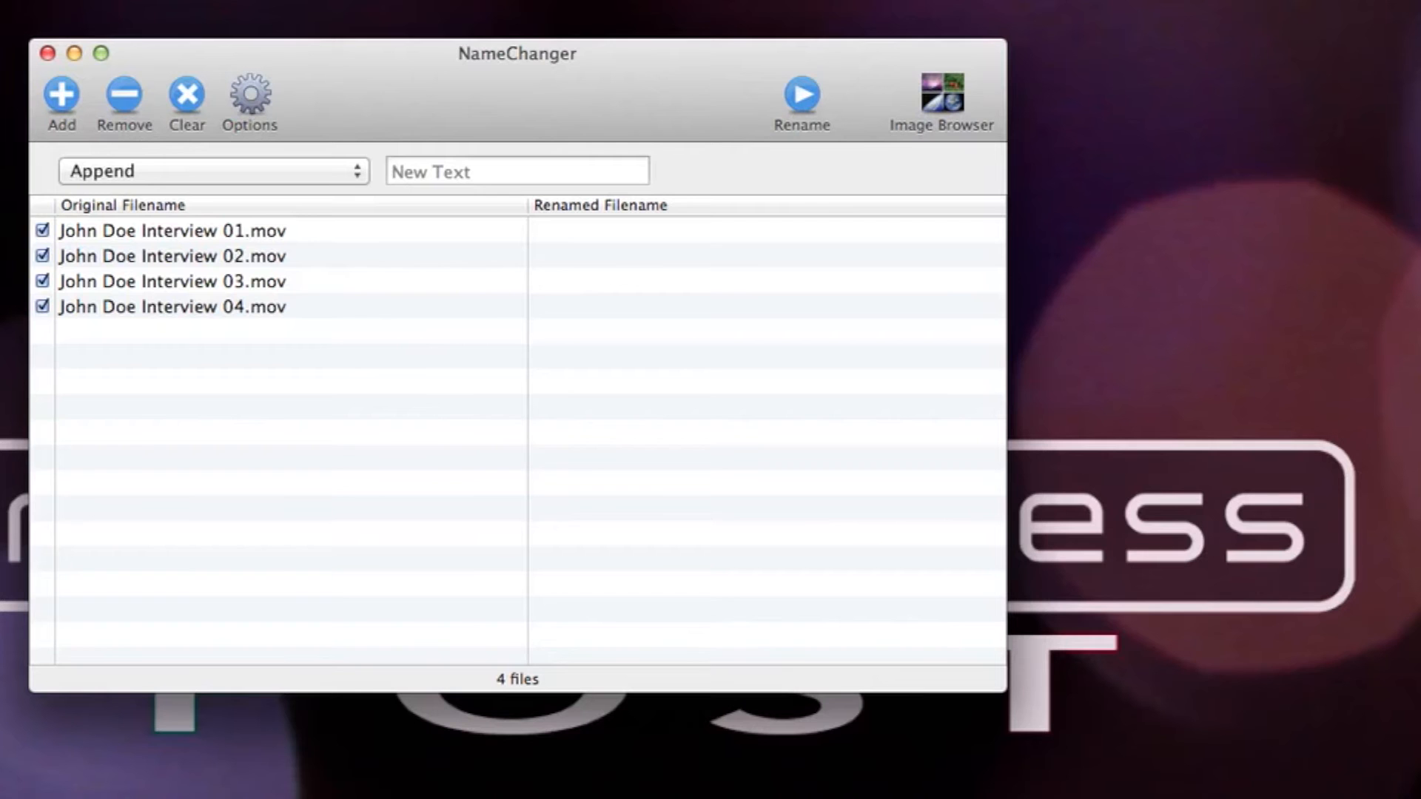
- Switch to qtChange and load the four renamed interview .mov clips
{"action": "key", "text": "super+Tab"}
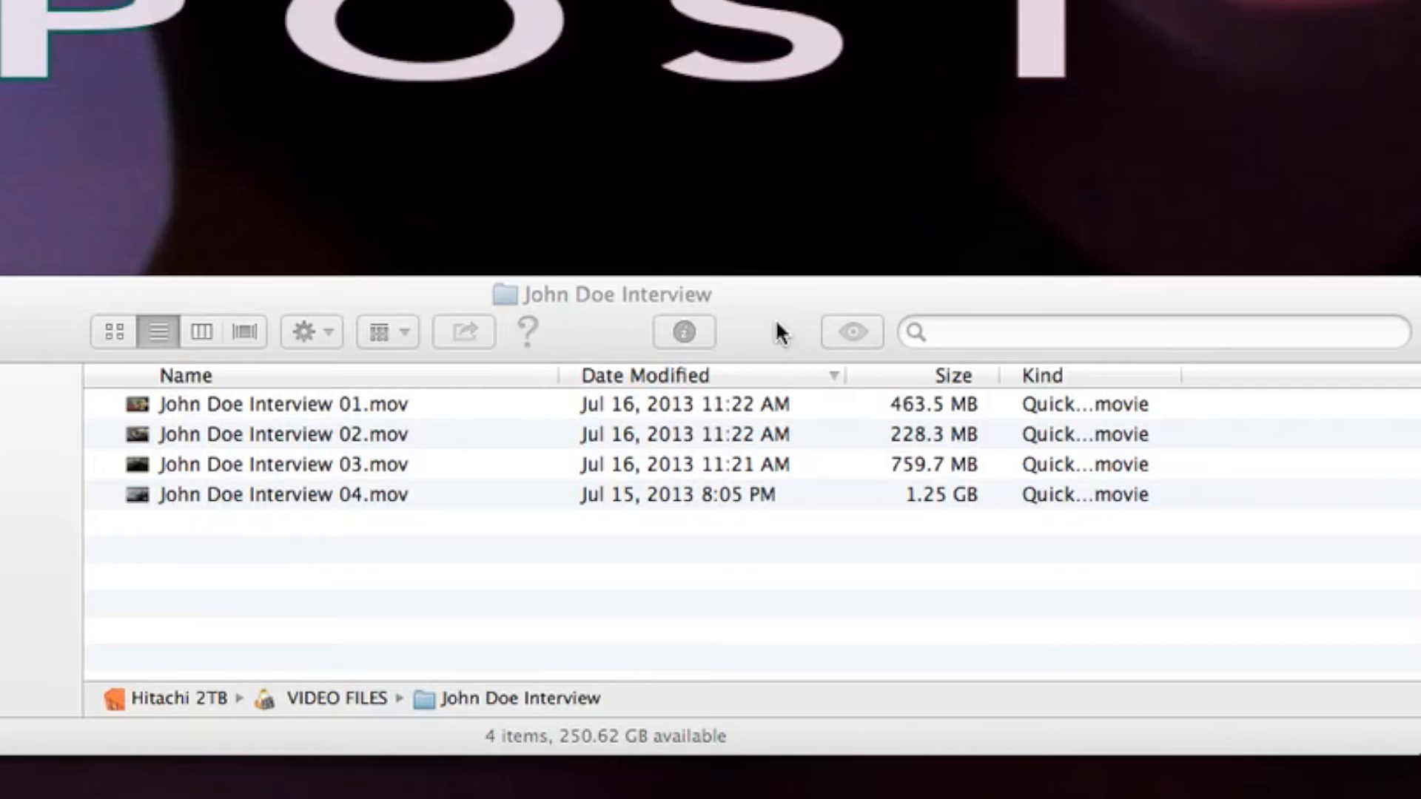
{"action": "left_click", "coordinate": [451, 602]}
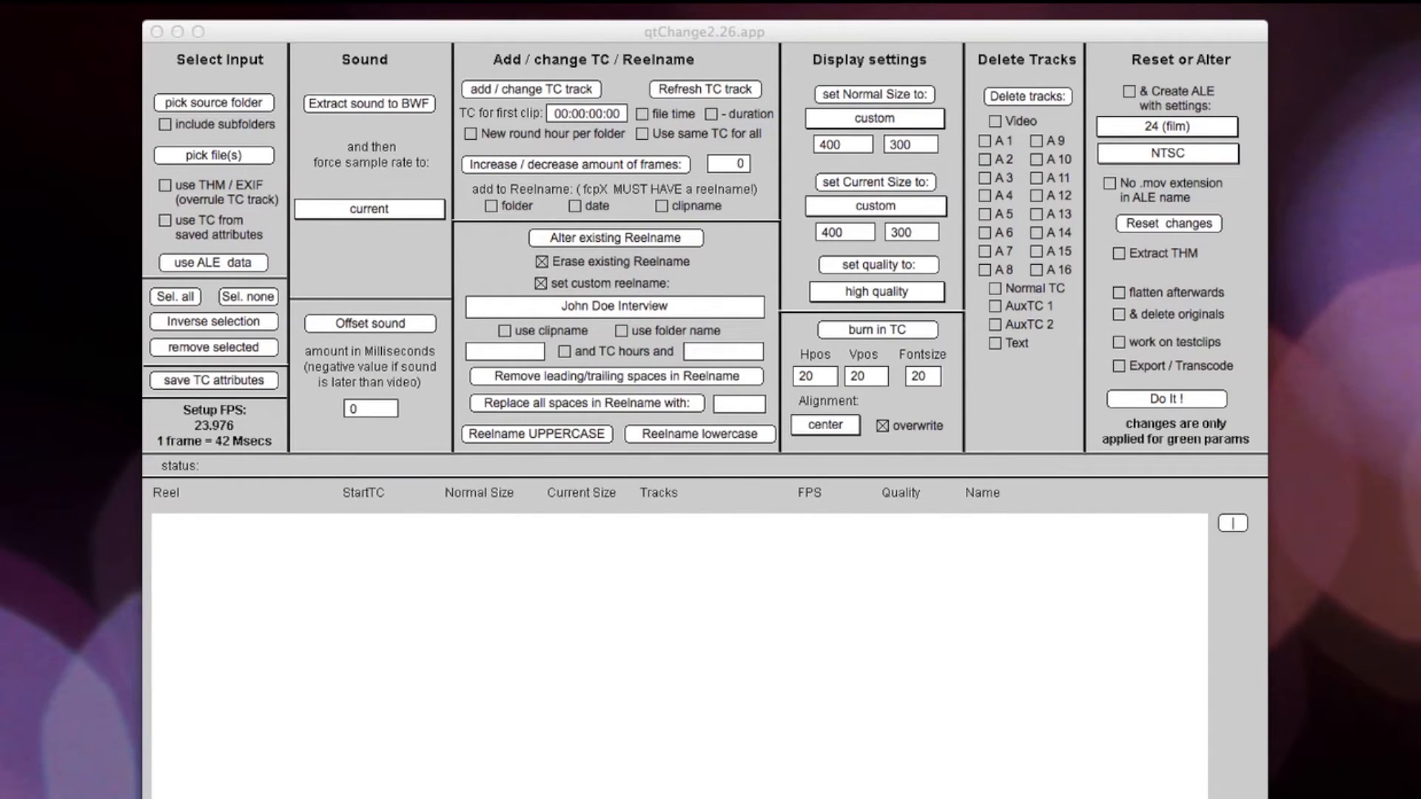
{"action": "left_click_drag", "start_coordinate": [341, 625], "coordinate": [340, 625]}
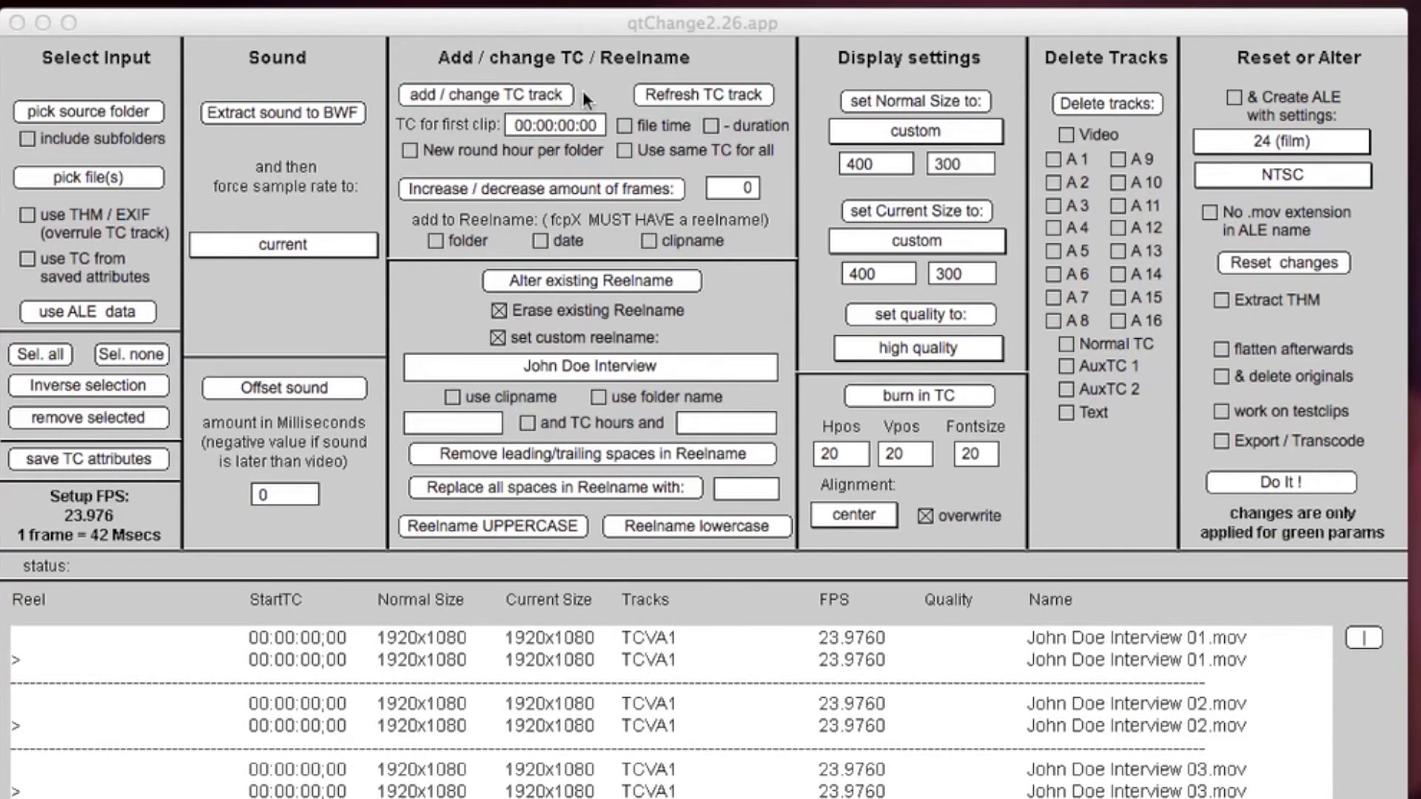
- Set the first clip's timecode to 08:00:00:00 and enable adding or changing the timecode track
{"action": "left_click", "coordinate": [522, 129]}
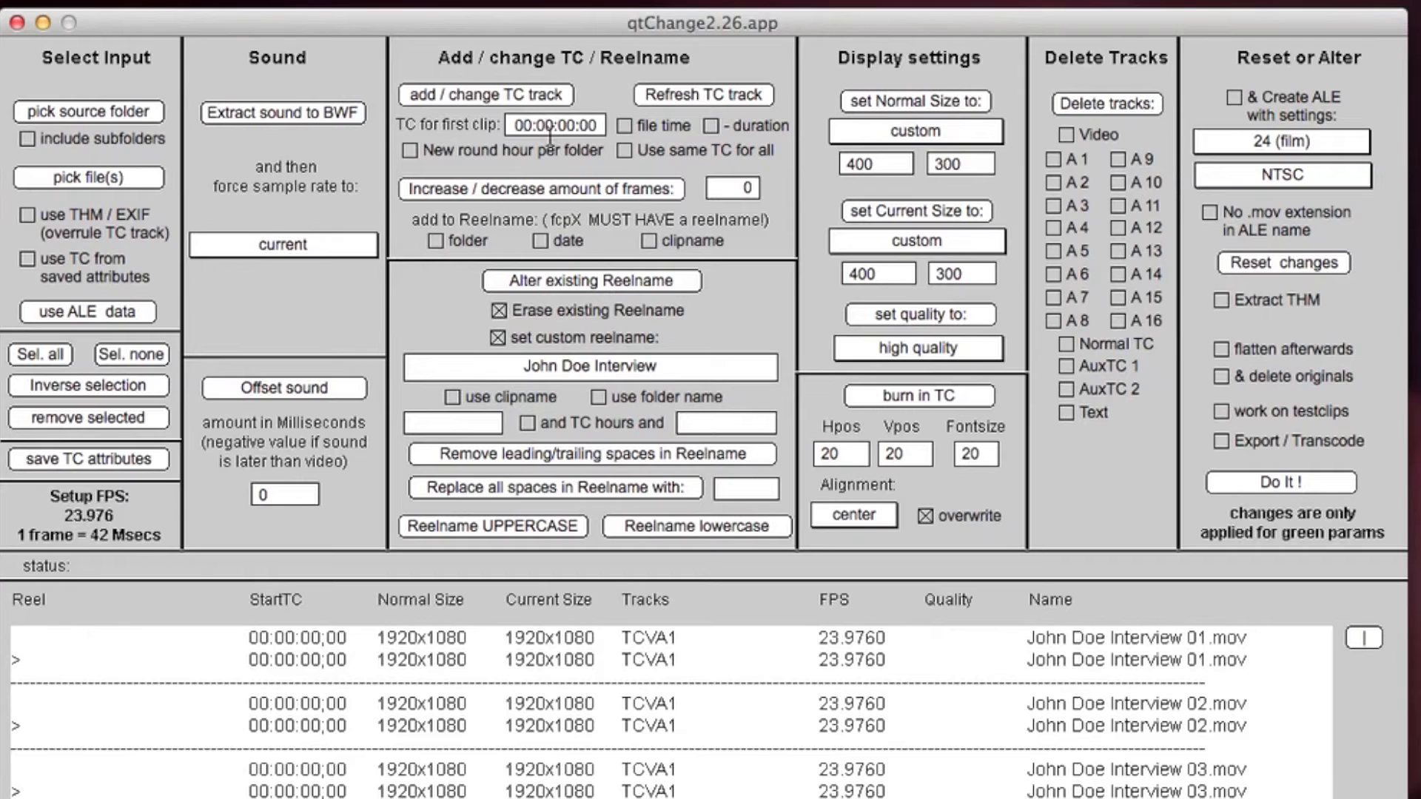
{"action": "key", "text": "BackSpace"}
{"action": "type", "text": "8"}
{"action": "left_click", "coordinate": [471, 96]}
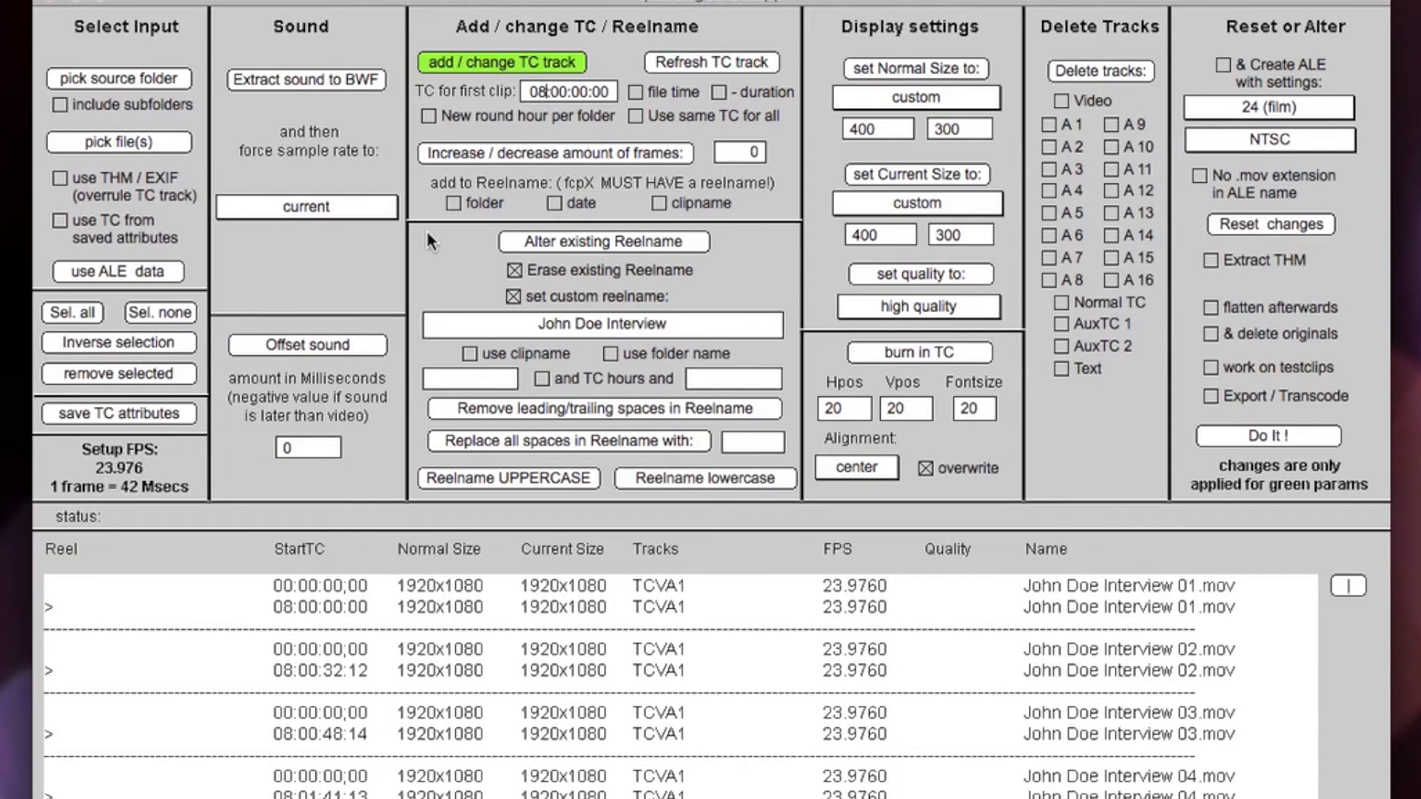
- Enable altering the existing reel name to the preset custom reel name and apply the changes to the four QuickTime files
{"action": "left_click", "coordinate": [631, 246]}
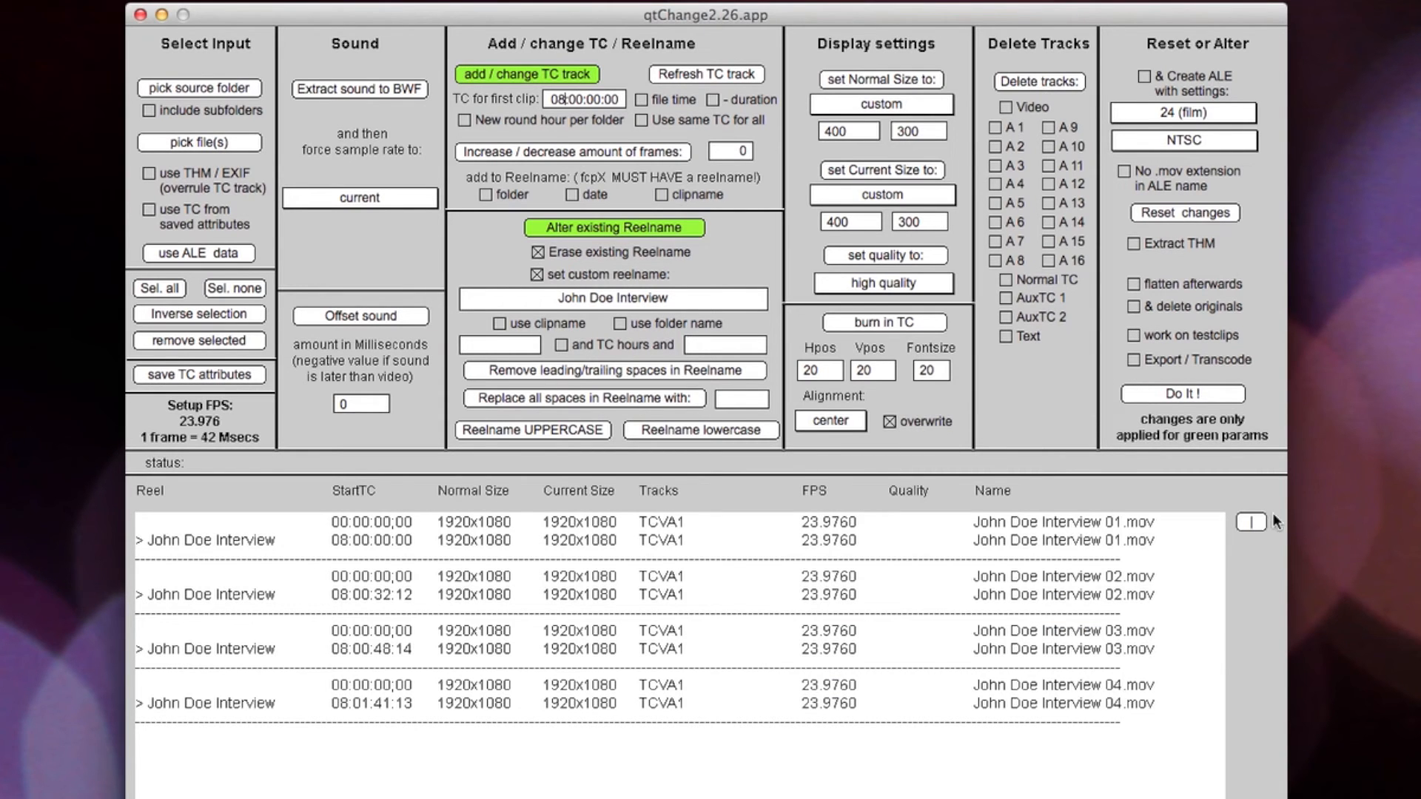
{"action": "left_click", "coordinate": [1194, 396]}
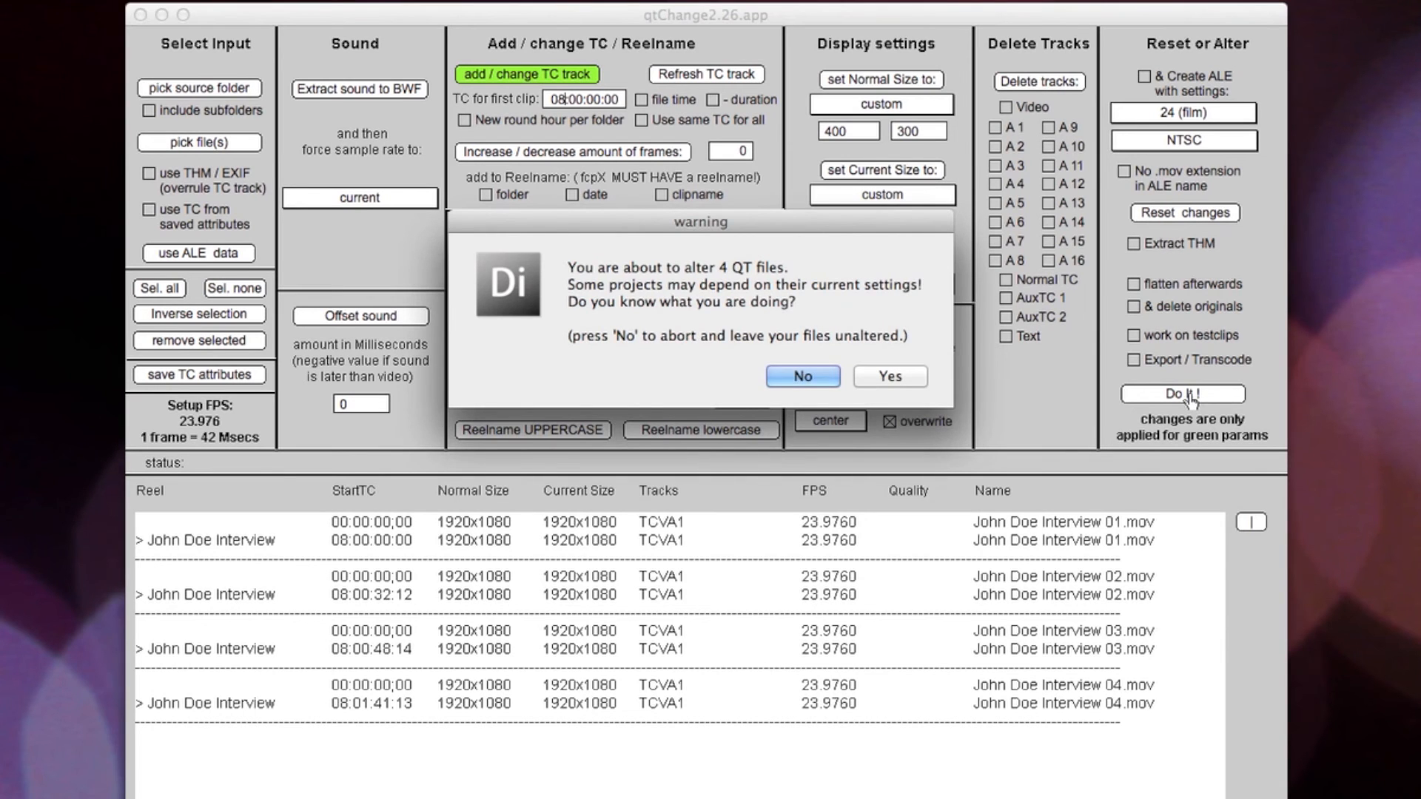
{"action": "left_click", "coordinate": [892, 377]}
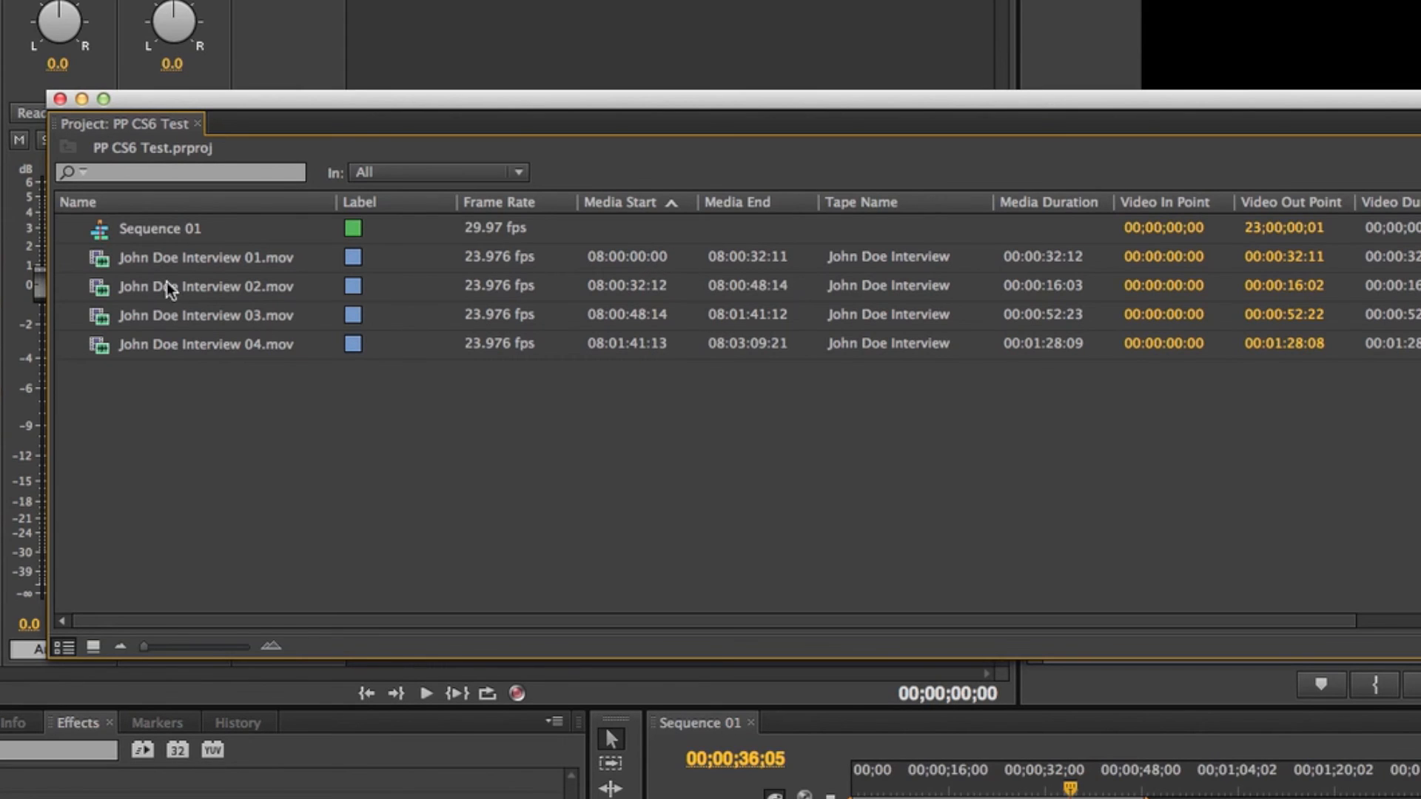
- In Premiere Pro, open the Timecode settings of the Modify Clip dialog for the first interview clip
{"action": "left_click", "coordinate": [161, 259]}
{"action": "right_click", "coordinate": [161, 259]}
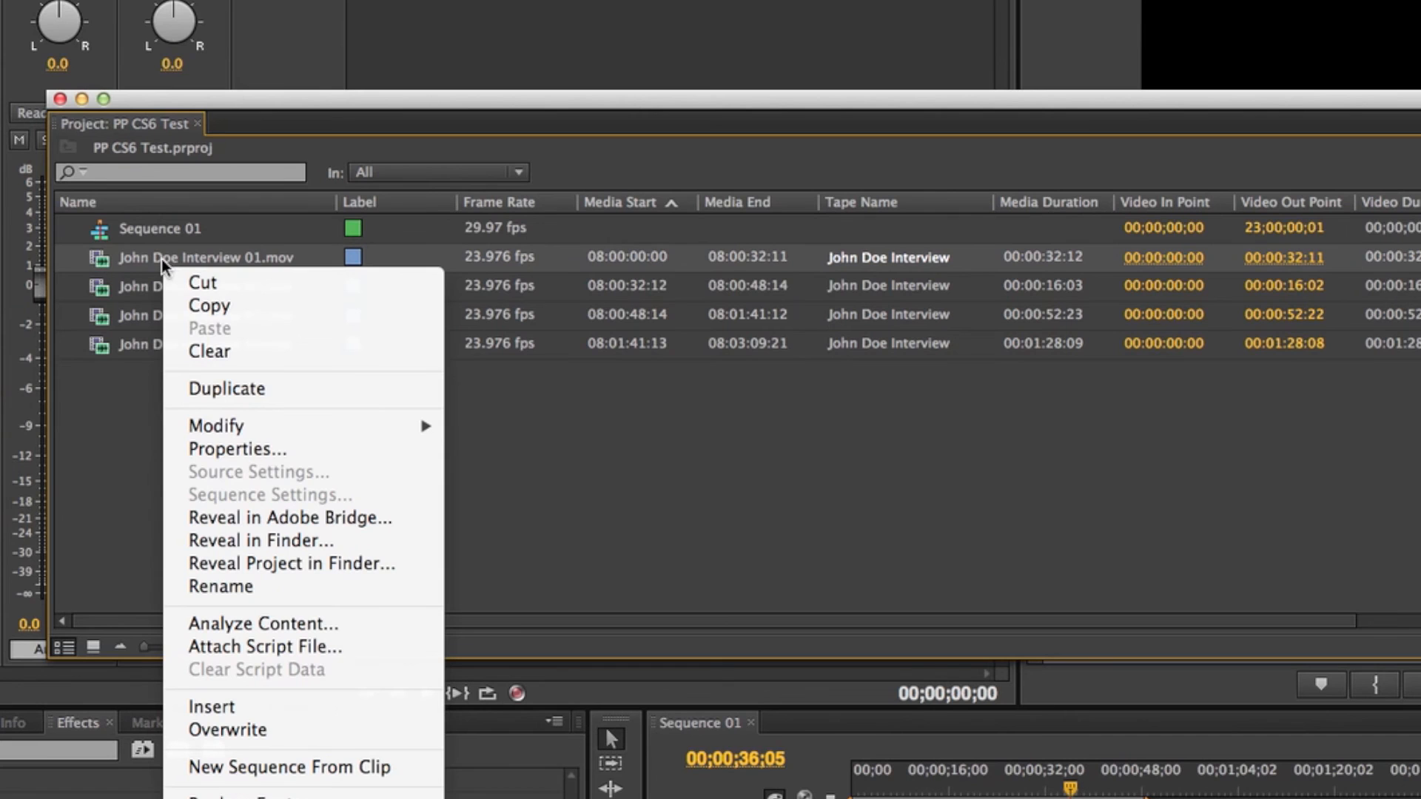
{"action": "mouse_move", "coordinate": [259, 427]}
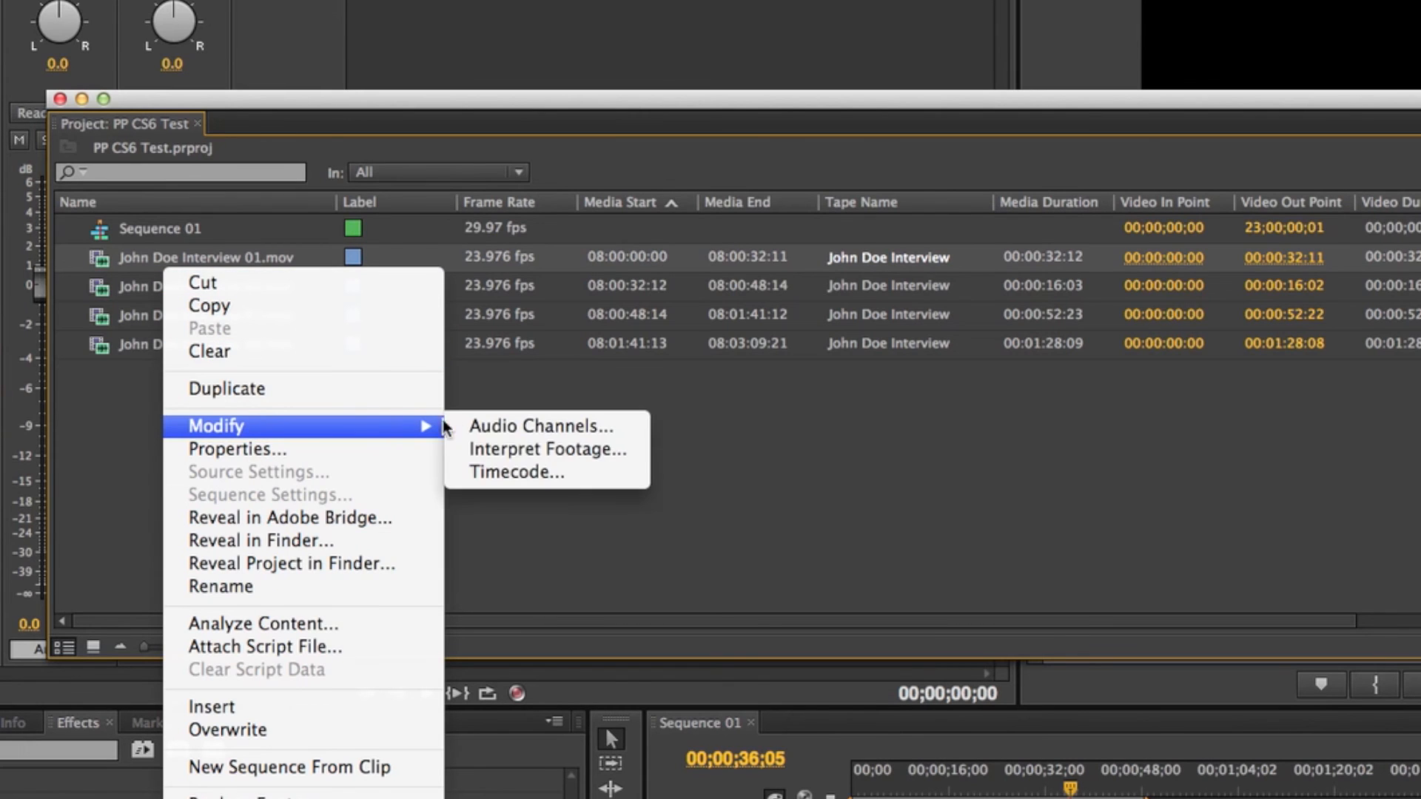
{"action": "left_click", "coordinate": [527, 472]}
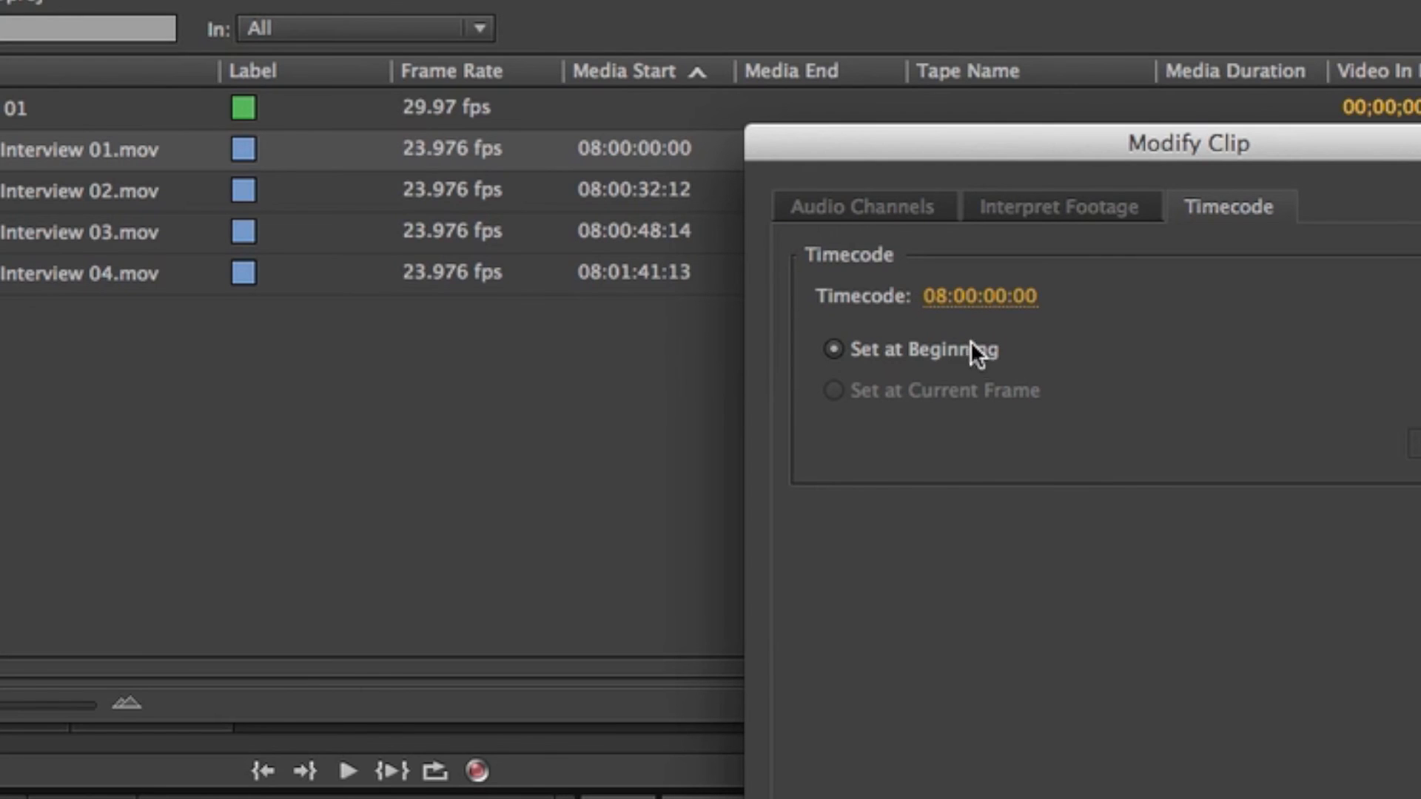
- Set the first interview clip's starting timecode to 12:15:25:00, keeping it set at the beginning
{"action": "left_click", "coordinate": [962, 295]}
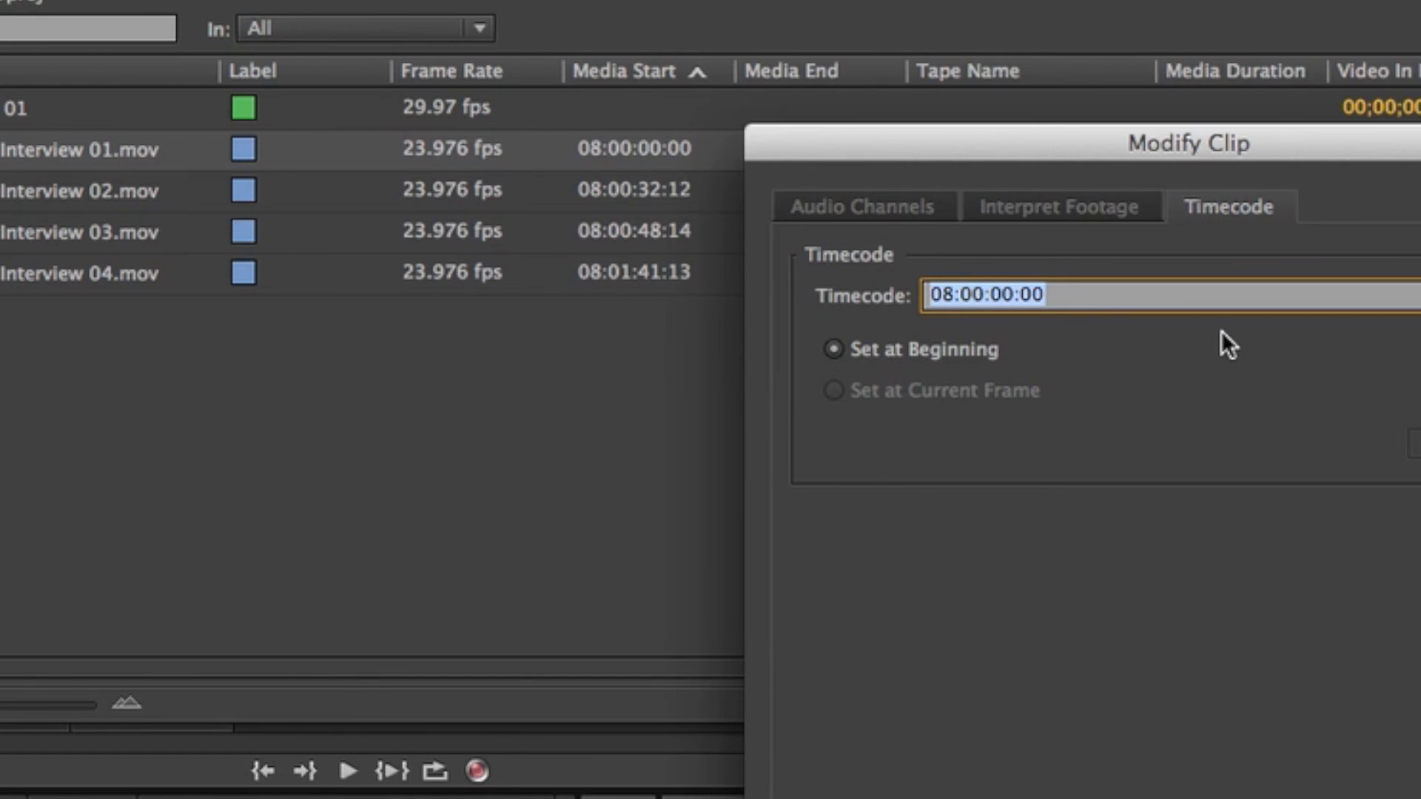
{"action": "type", "text": "12:"}
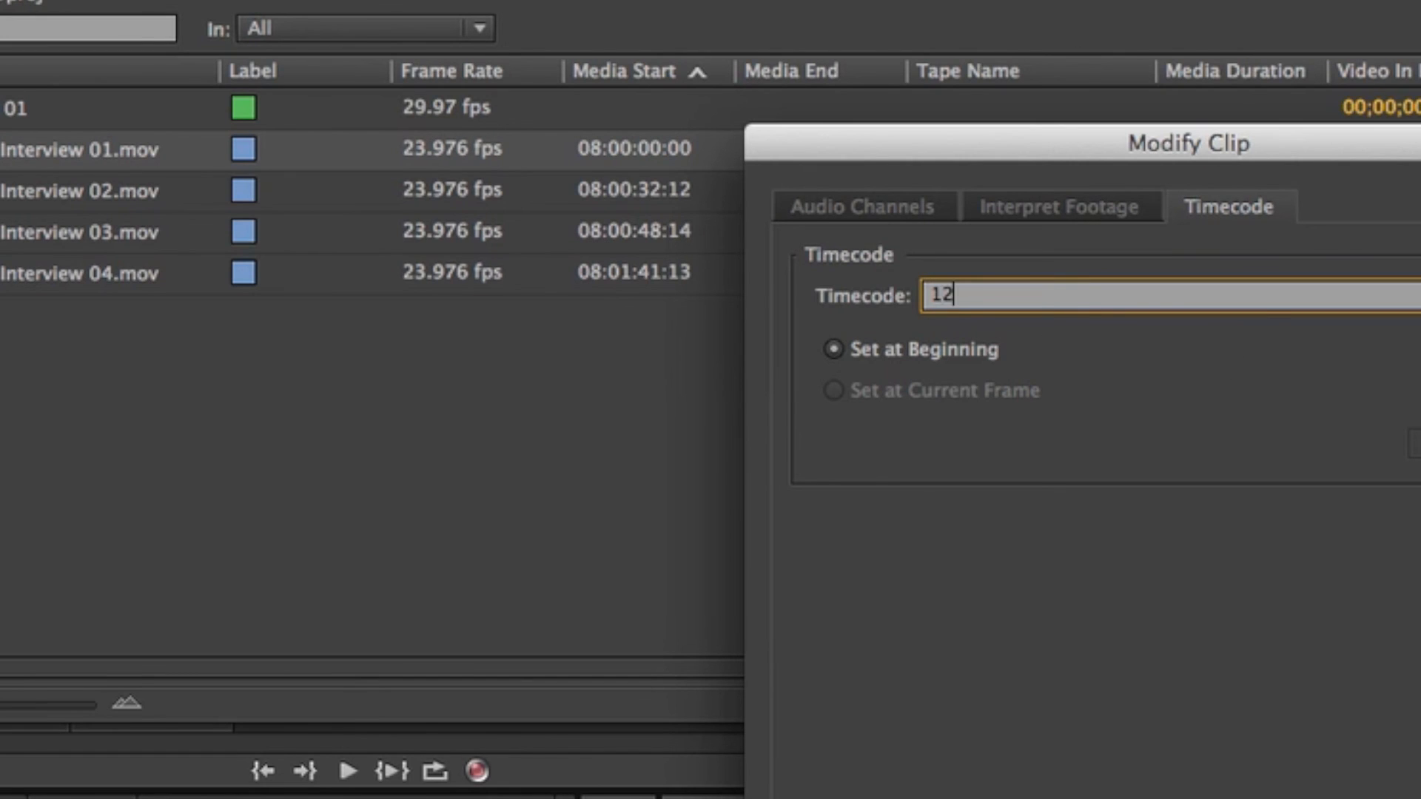
{"action": "type", "text": "15:25:00"}
{"action": "key", "text": "Return"}
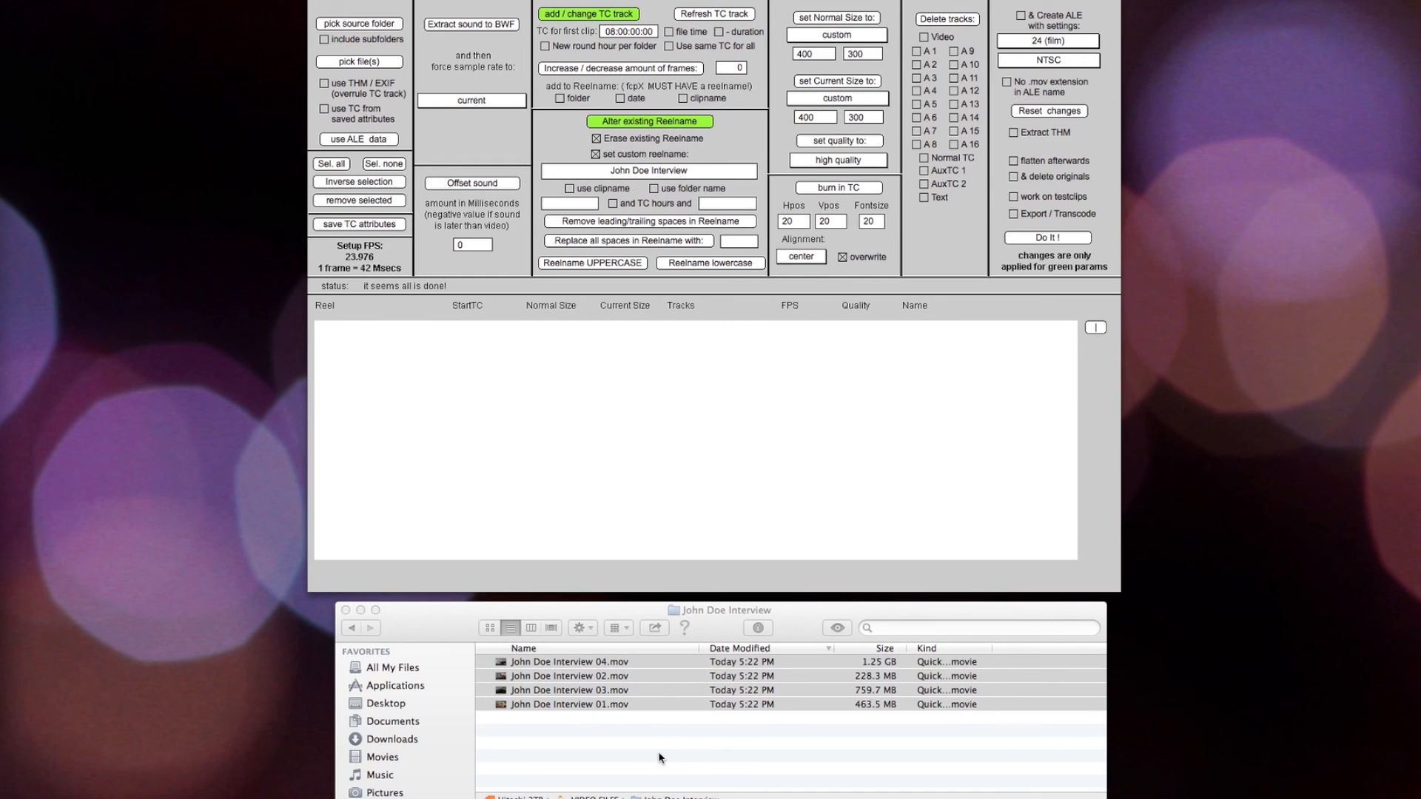
- Switch to Final Cut Pro and import the four renamed interview .mov clips from the Finder folder into the interviews event
{"action": "left_click_drag", "start_coordinate": [0, 35], "coordinate": [396, 1]}
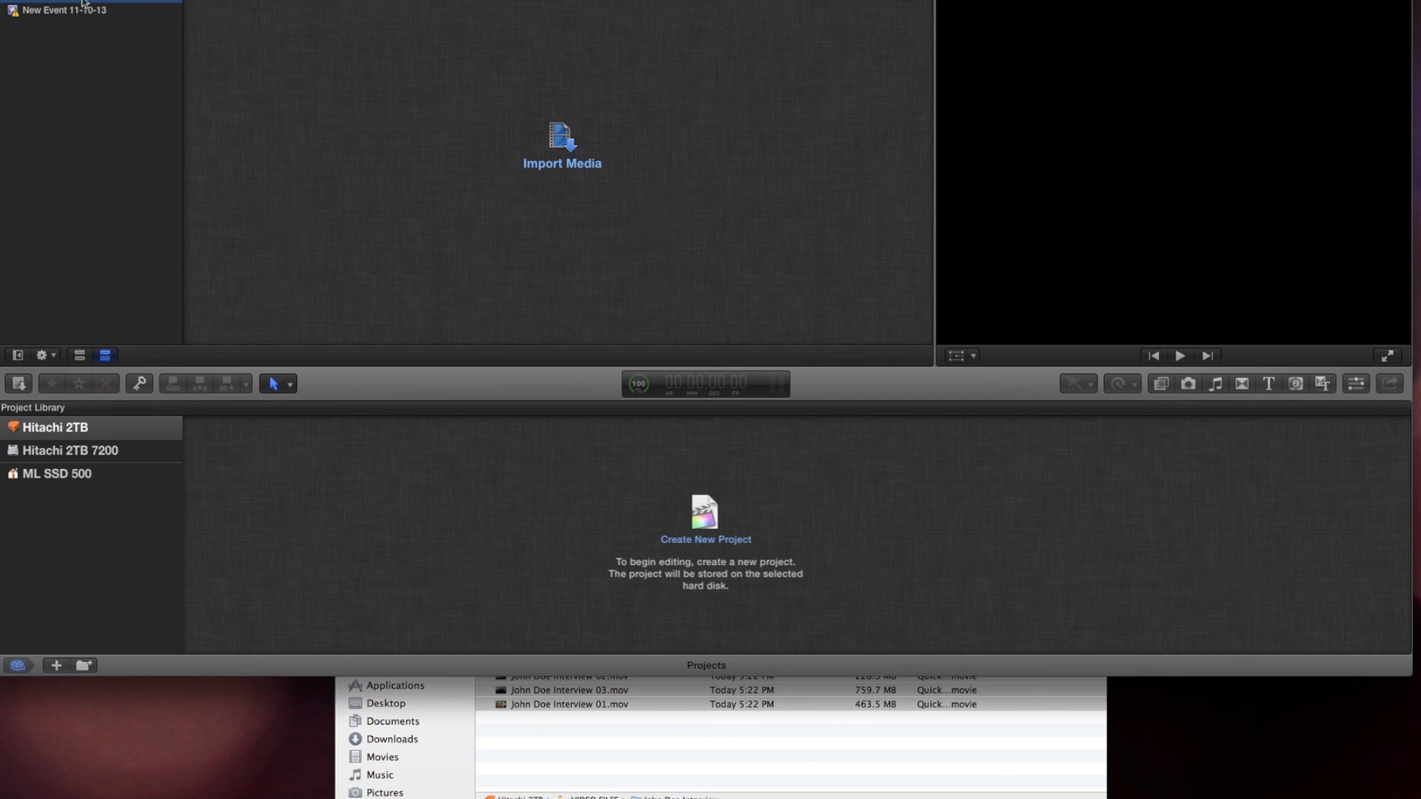
{"action": "left_click", "coordinate": [605, 750]}
{"action": "left_click_drag", "start_coordinate": [491, 685], "coordinate": [111, 44]}
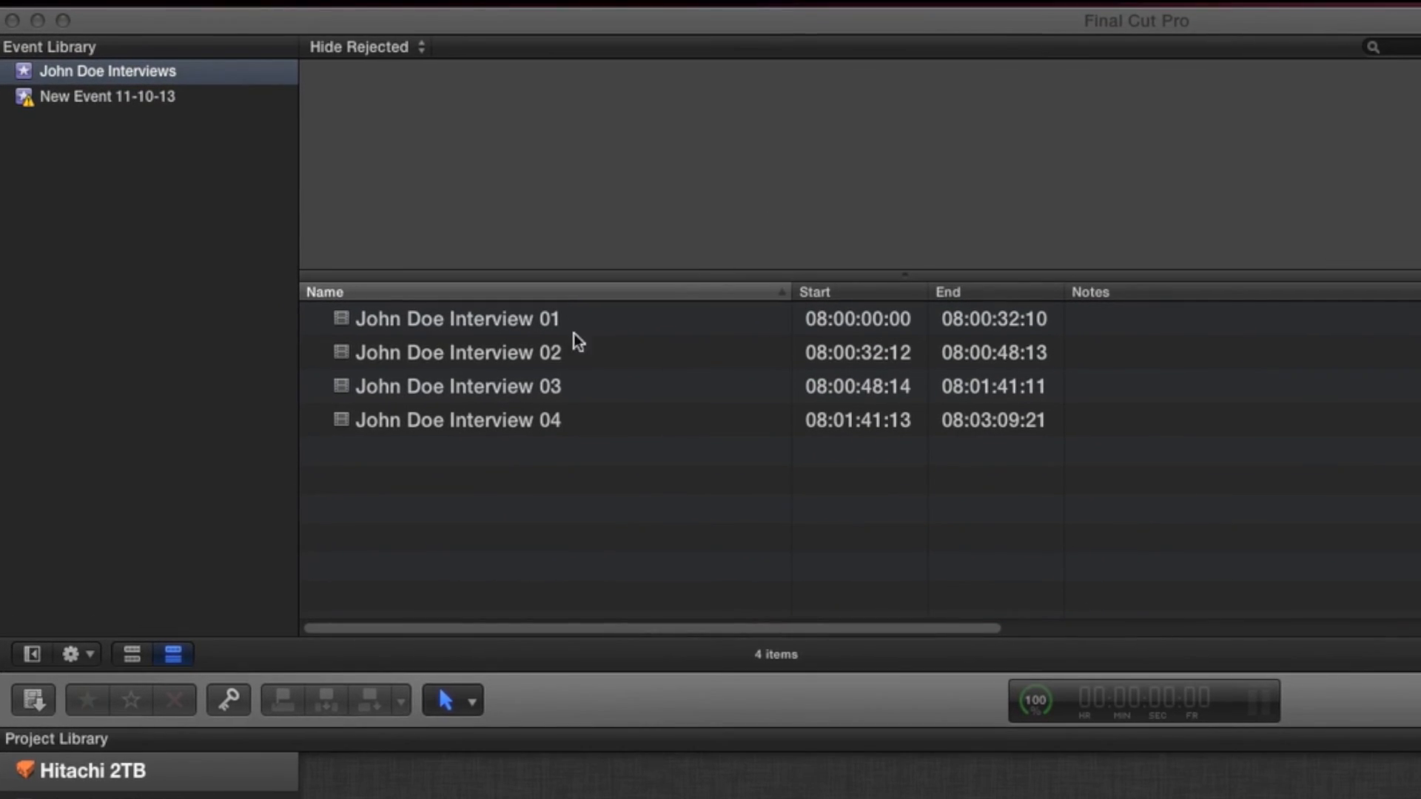
- Check the start and end timecodes, durations and reel names of the four imported interview clips in the event's clip list
{"action": "left_click", "coordinate": [899, 326]}
{"action": "left_click", "coordinate": [871, 318]}
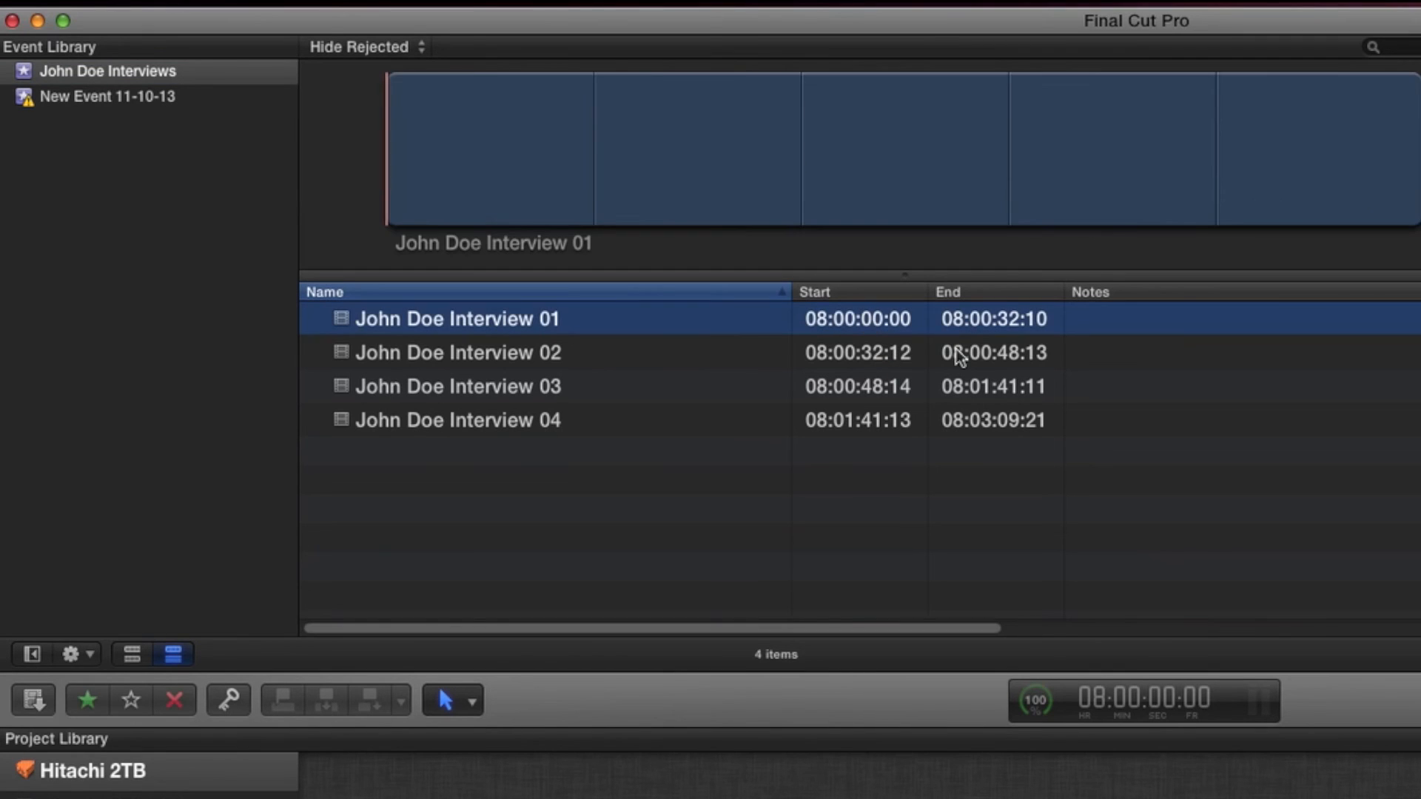
{"action": "left_click", "coordinate": [720, 469]}
{"action": "left_click_drag", "start_coordinate": [744, 629], "coordinate": [1103, 626]}
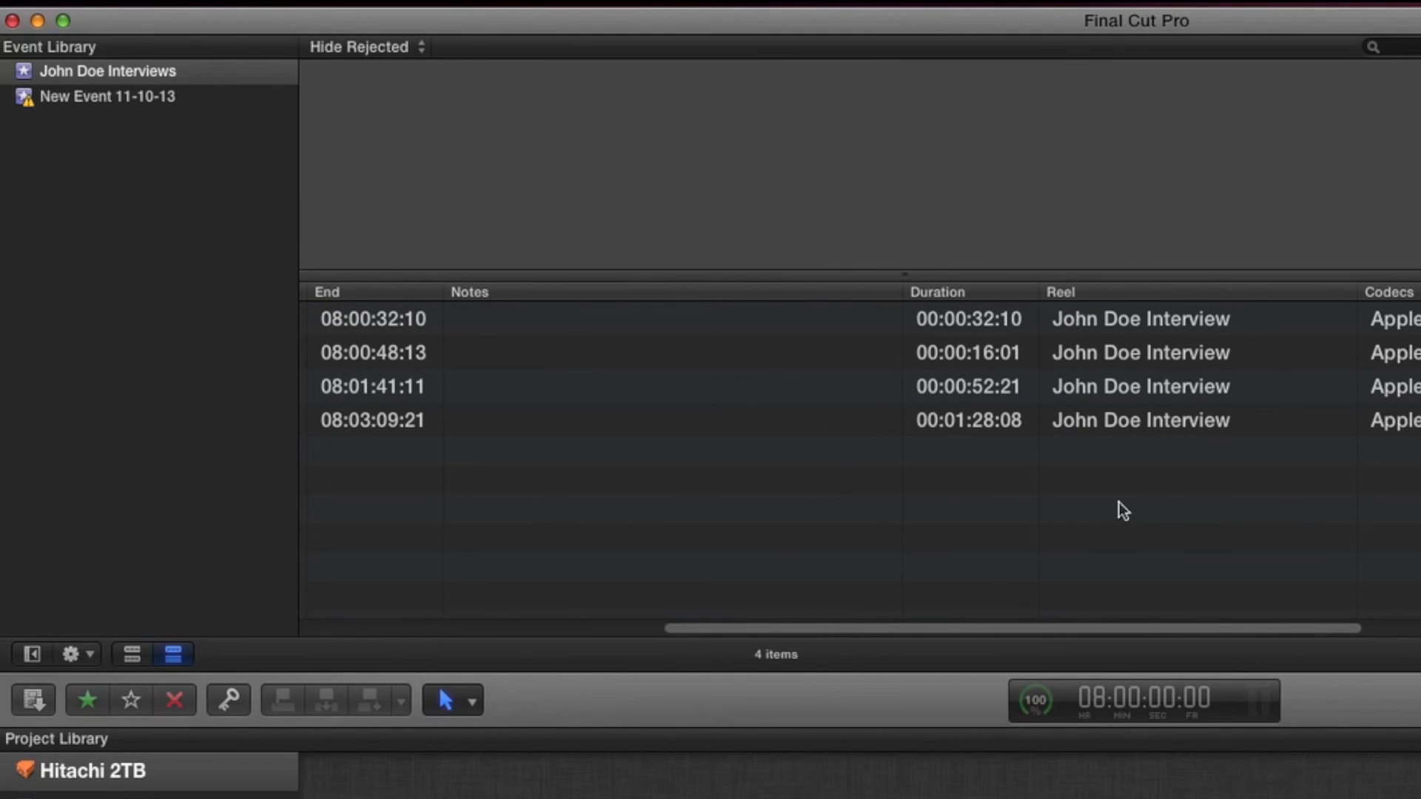
{"action": "left_click_drag", "start_coordinate": [1095, 629], "coordinate": [482, 629]}
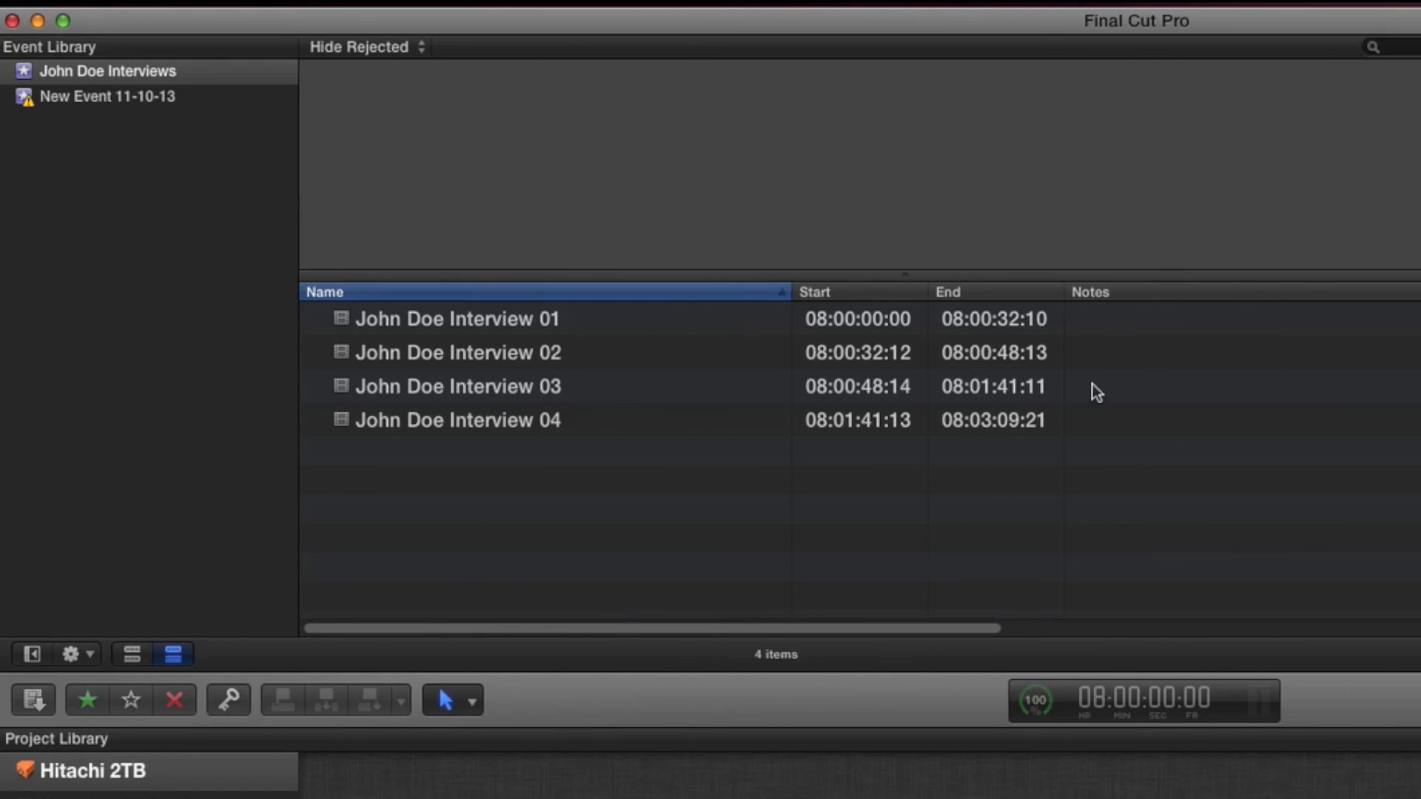
{"action": "left_click_drag", "start_coordinate": [429, 628], "coordinate": [375, 727]}
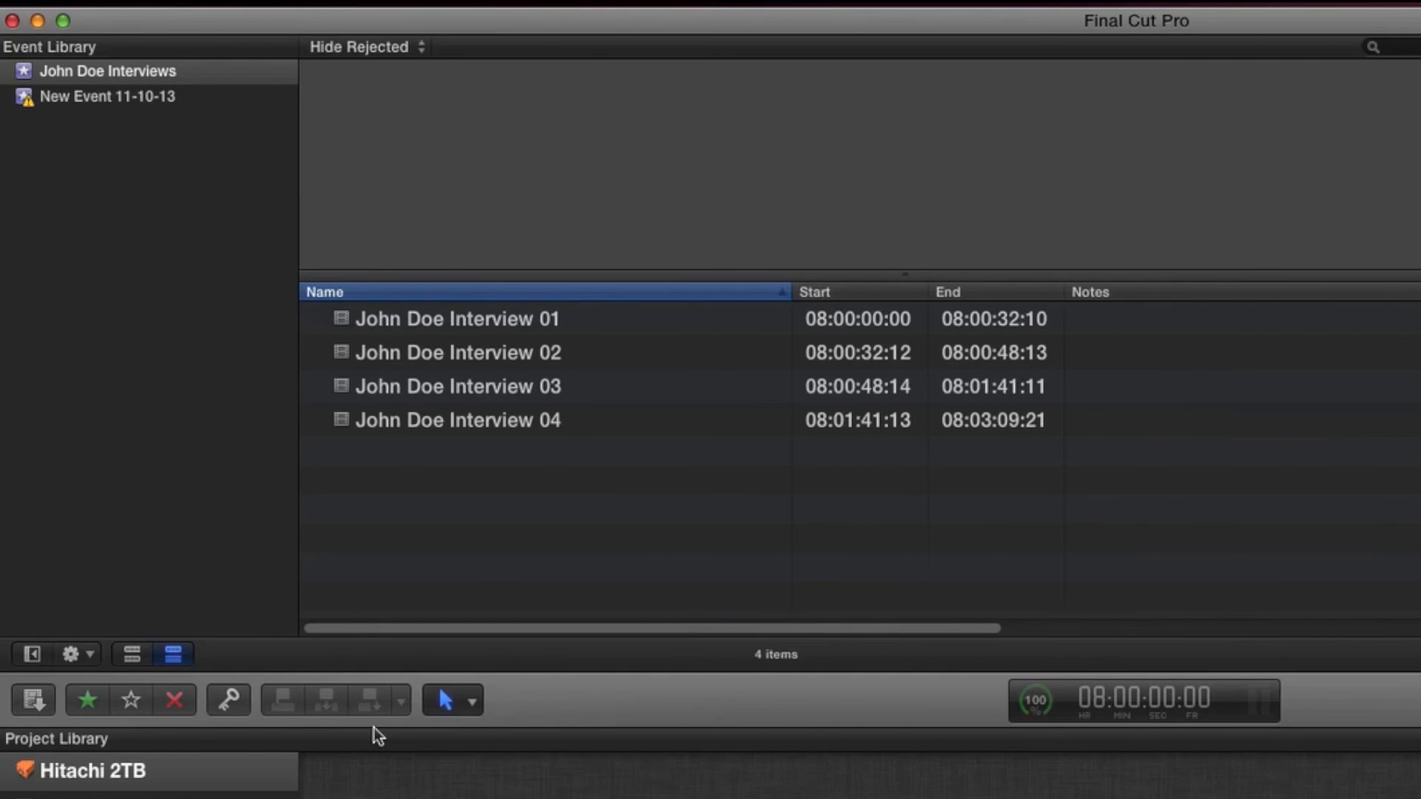